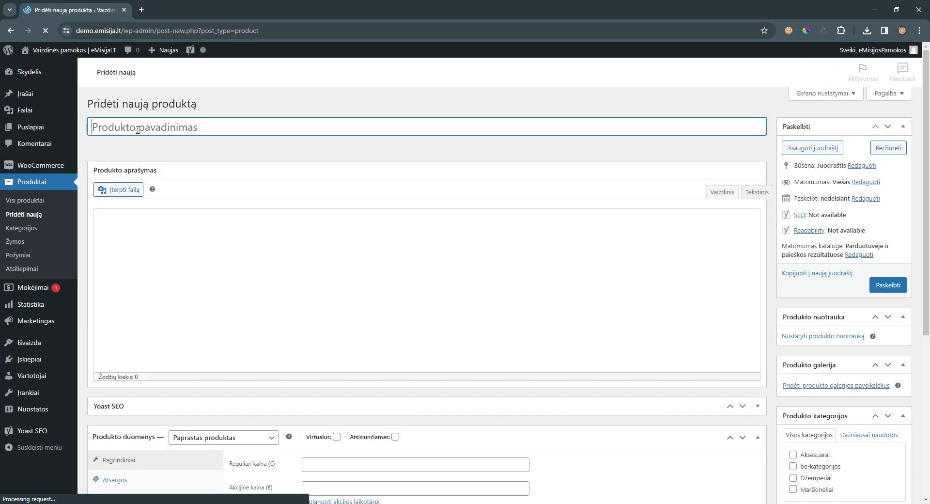
# - Enter Marškinėliai as the new product's name
pyautogui.write('N')
pyautogui.press('BackSpace')
pyautogui.write('Marš')
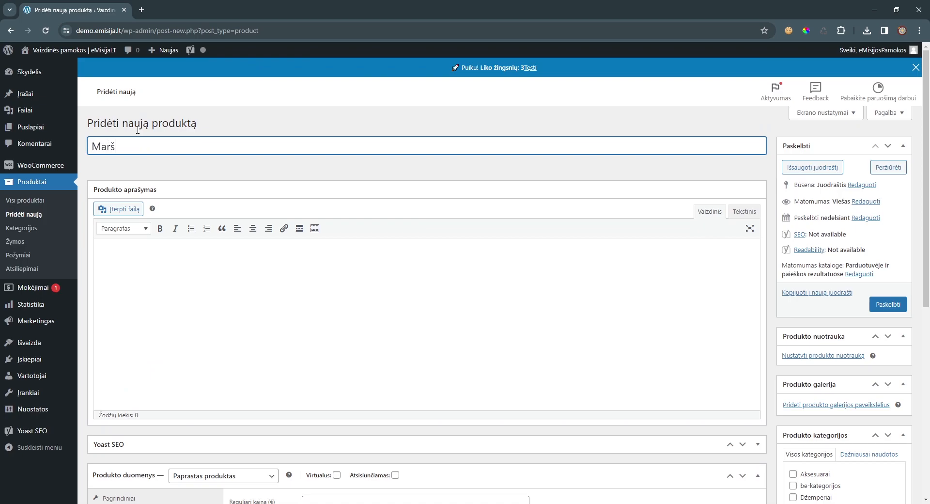
pyautogui.write('kinėliai')
# - Write the product description "Marškinėliai tik visiems ir dideliems ir mažiems."
pyautogui.click(179, 249)
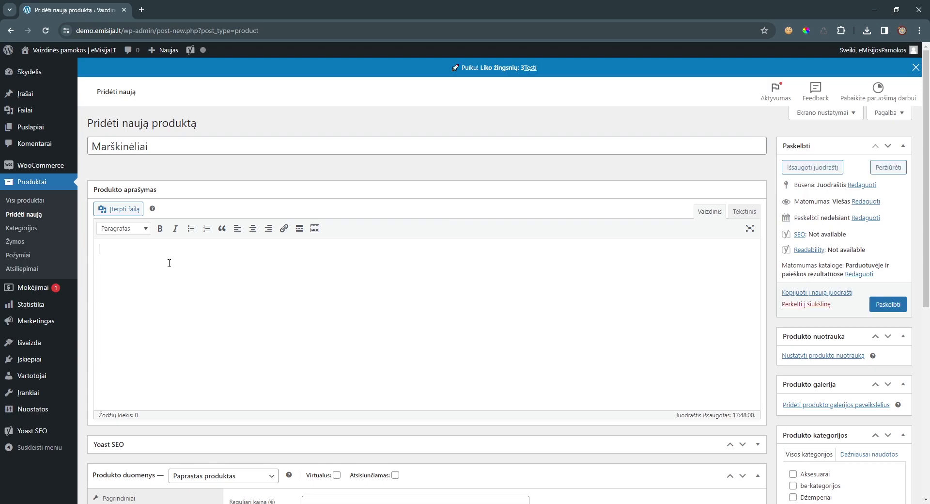
pyautogui.write('Mar')
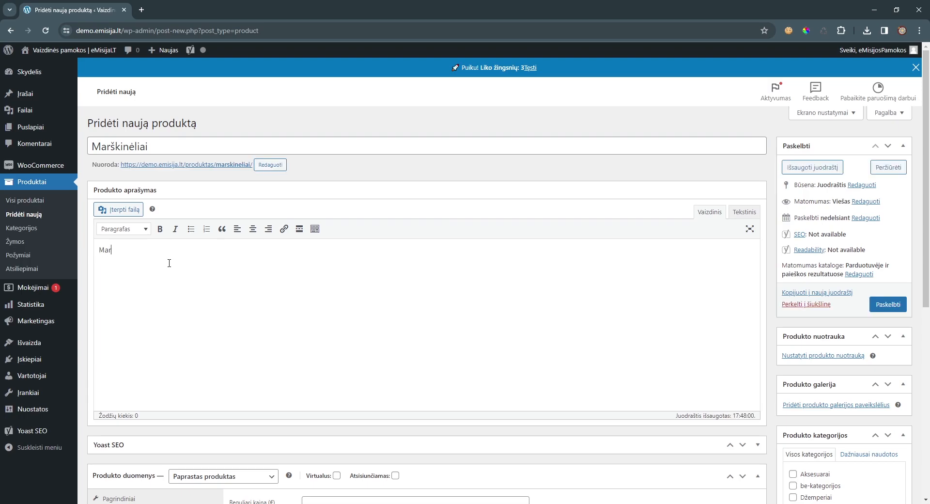
pyautogui.write('škinėliai tik visiems ir dideliems ir mažiems.')
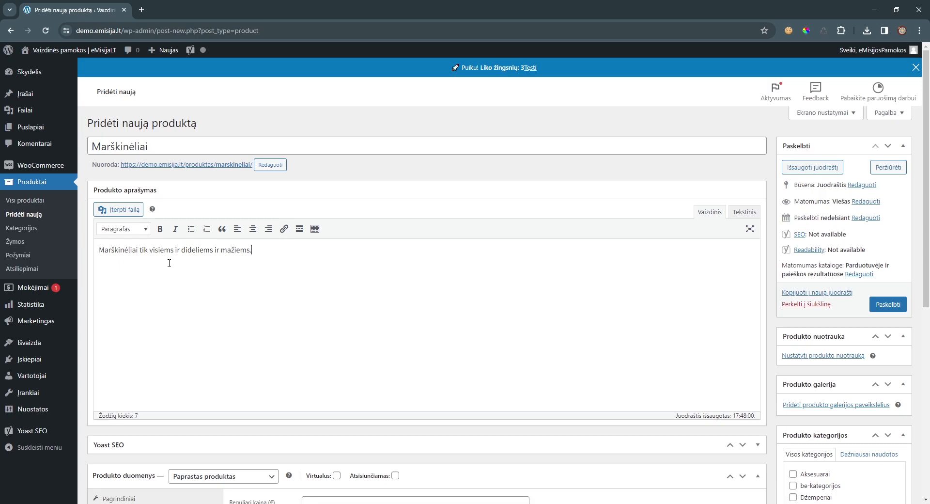
# - Change the product type to Produktas su variantais
pyautogui.scroll(-3, 213, 281)
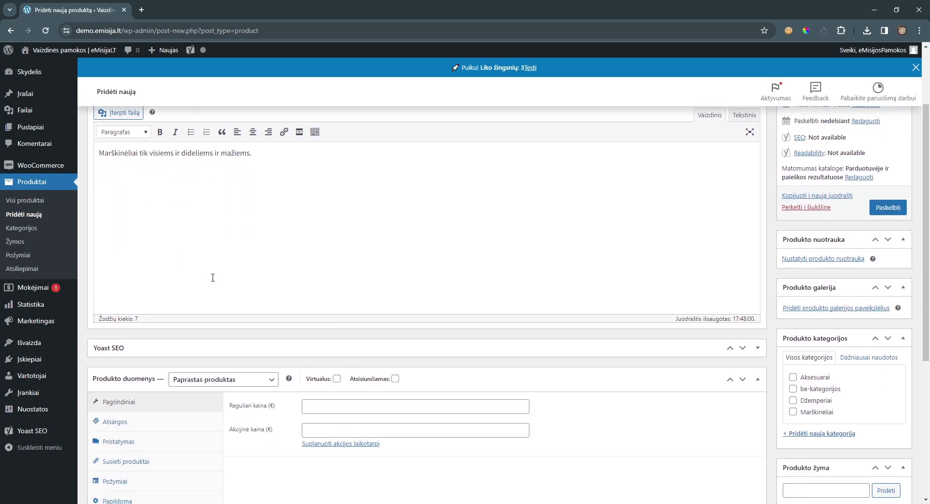
pyautogui.click(218, 335)
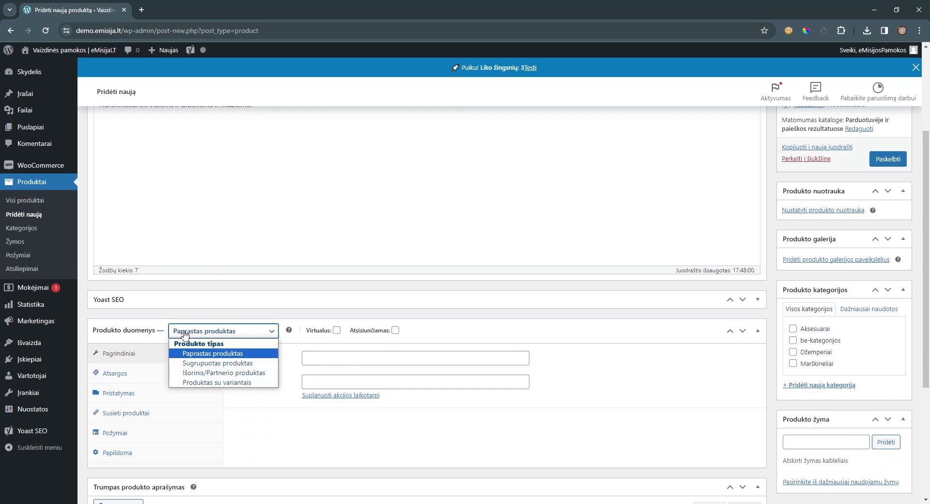
pyautogui.click(207, 382)
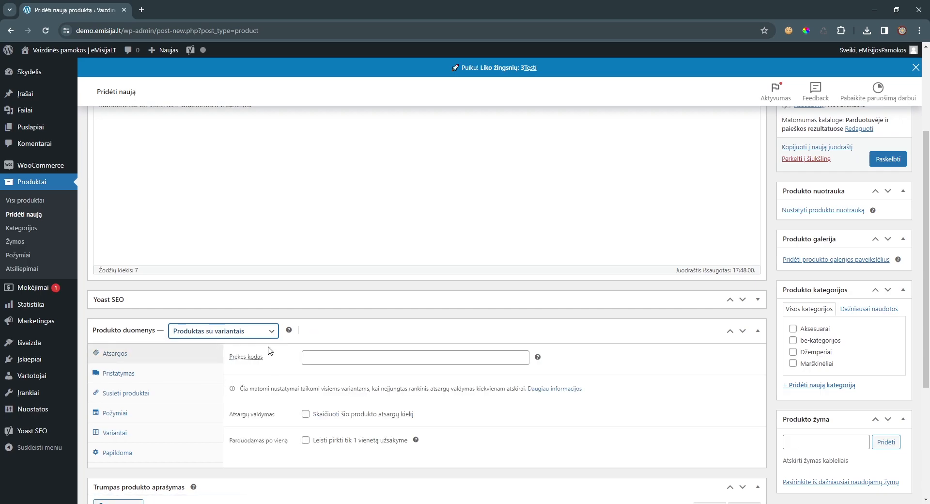
# - Set the product code in the stock settings to marsk-2
pyautogui.scroll(-1, 270, 351)
pyautogui.click(311, 310)
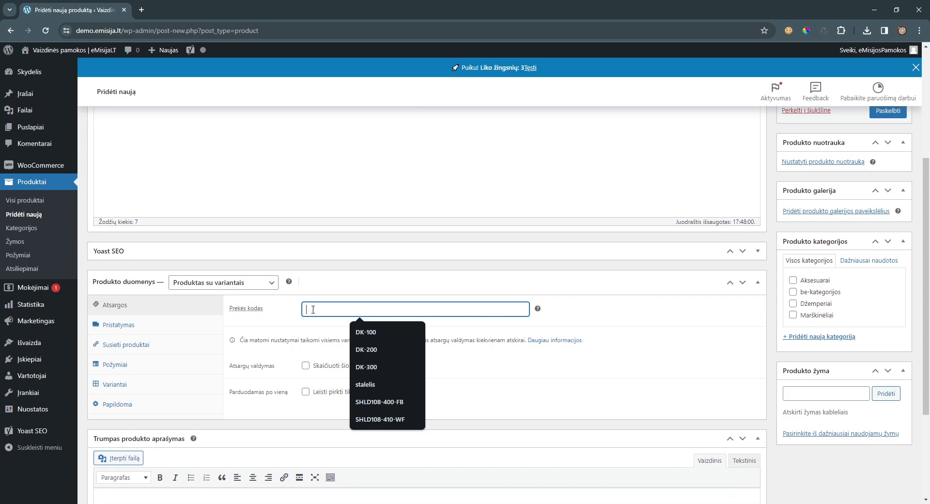
pyautogui.click(316, 325)
pyautogui.click(326, 309)
pyautogui.write('marsk')
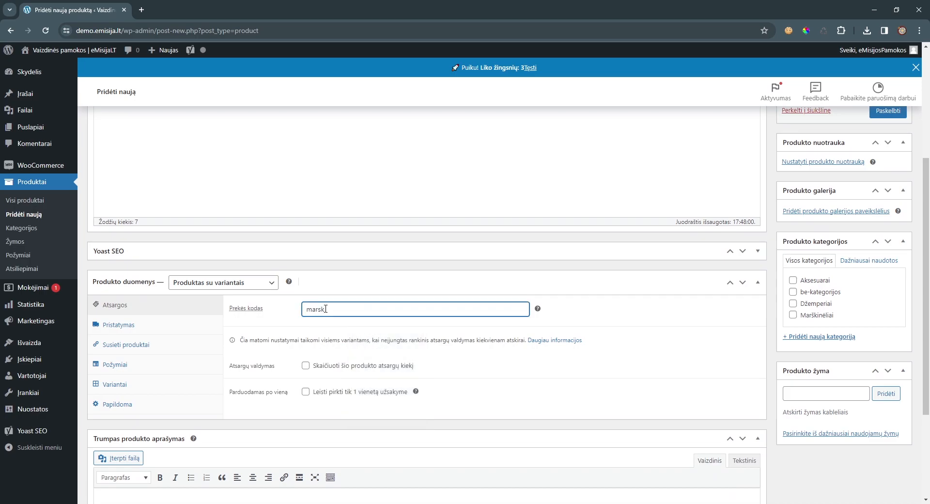
pyautogui.write('-2')
# - Set the product's weight in the shipping settings to 0.5 kg
pyautogui.click(200, 330)
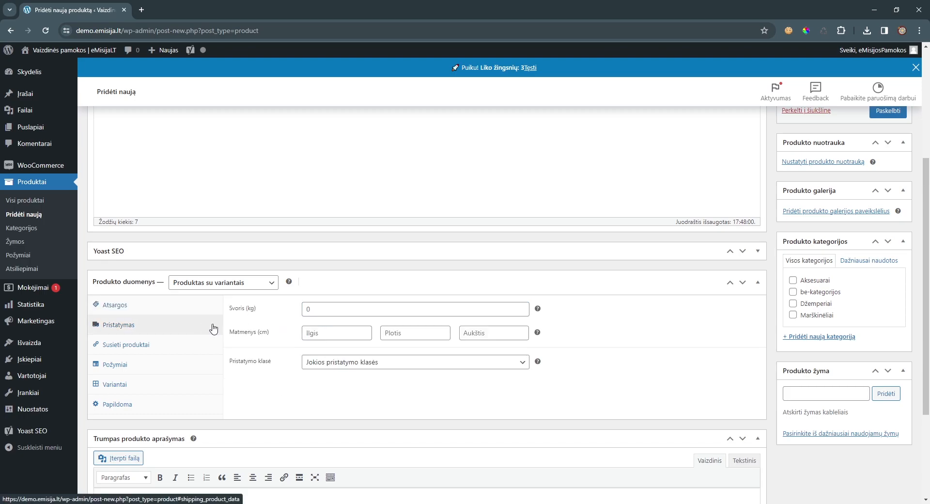
pyautogui.click(313, 313)
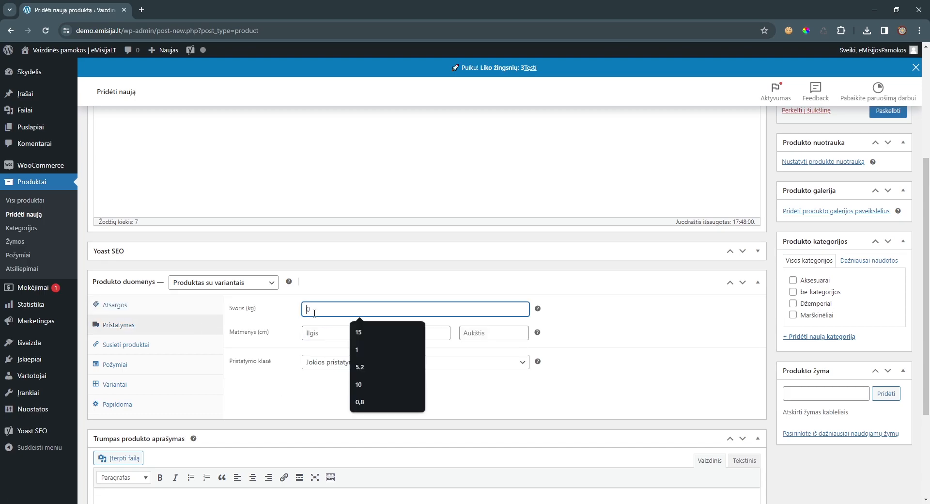
pyautogui.write('0.5')
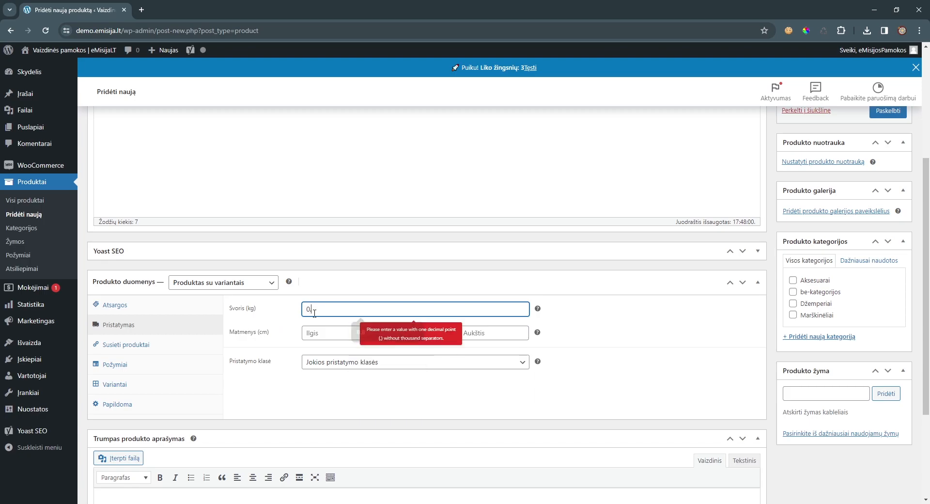
pyautogui.press('BackSpace')
pyautogui.press('BackSpace')
pyautogui.write(',5')
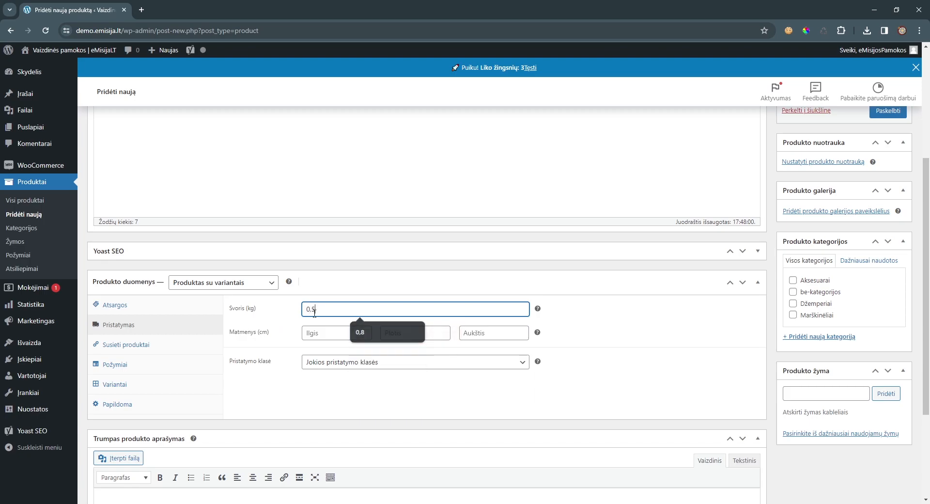
# - Set the product's length, width and height to 10 cm each
pyautogui.click(323, 331)
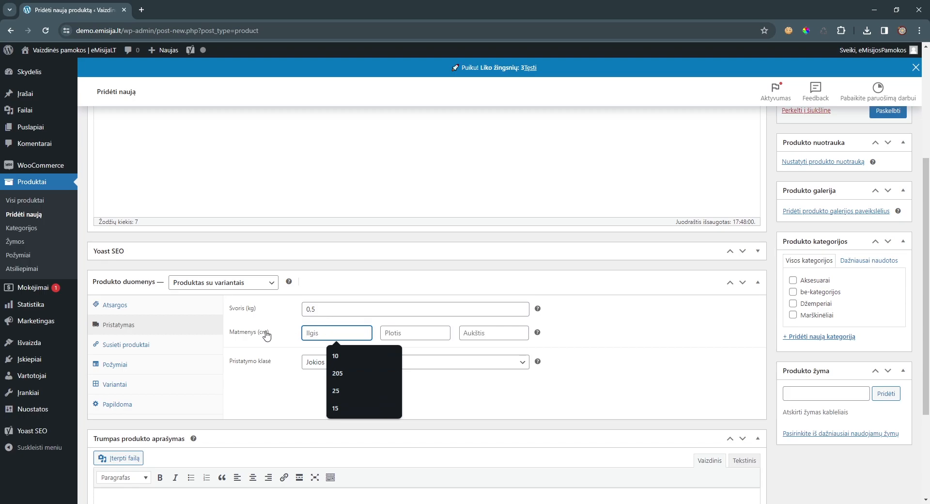
pyautogui.click(272, 345)
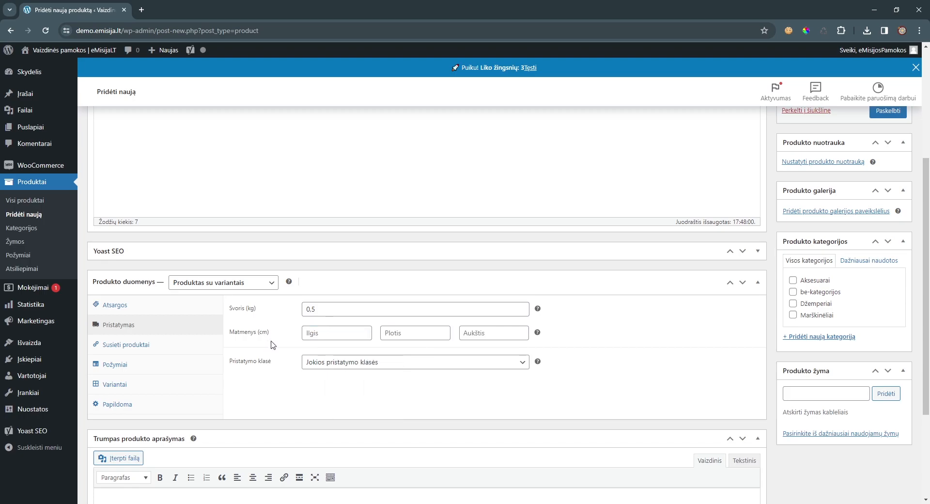
pyautogui.click(328, 334)
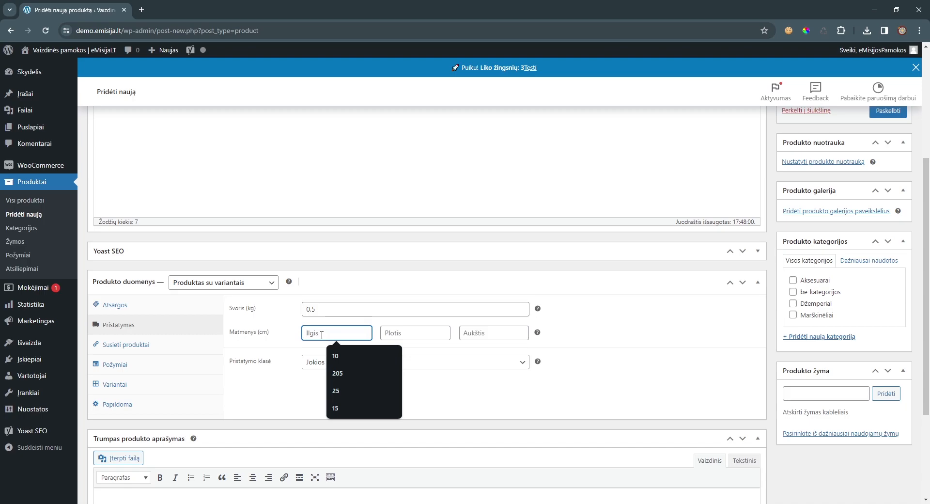
pyautogui.write('10')
pyautogui.click(390, 333)
pyautogui.write('10')
pyautogui.click(475, 336)
pyautogui.write('10')
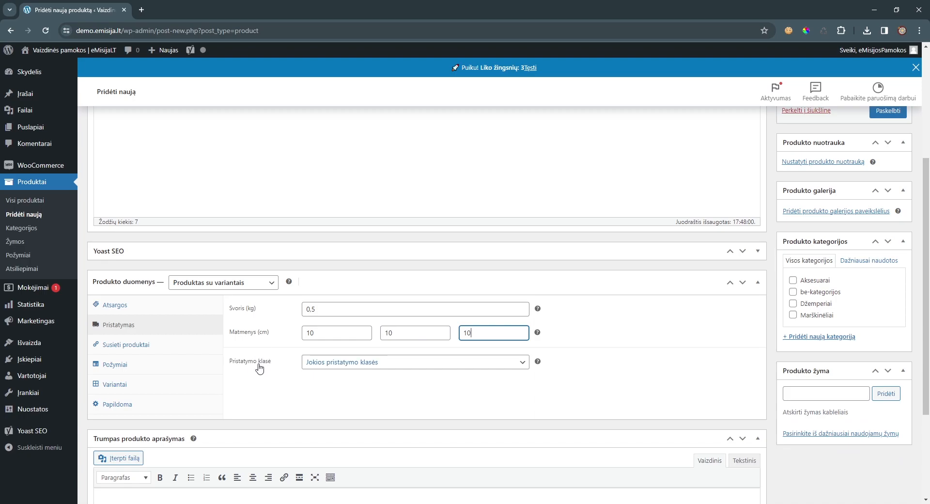
pyautogui.click(180, 346)
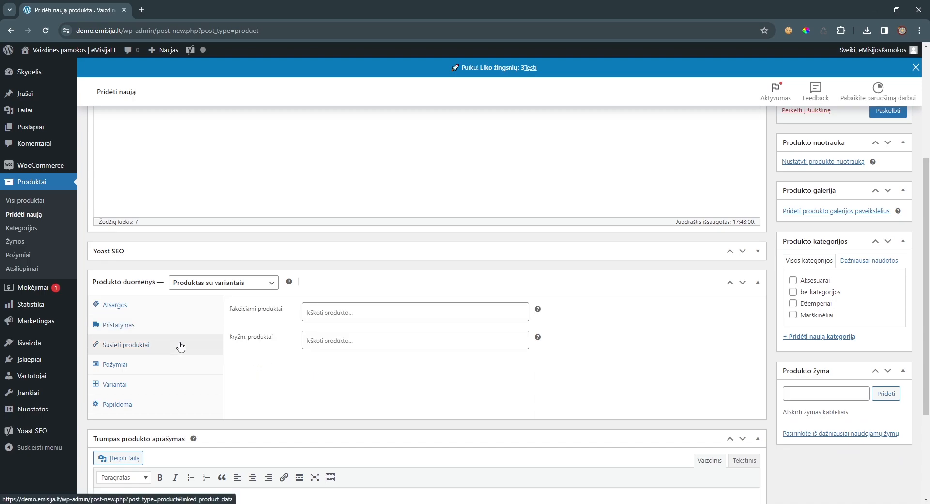
pyautogui.click(320, 315)
pyautogui.click(288, 322)
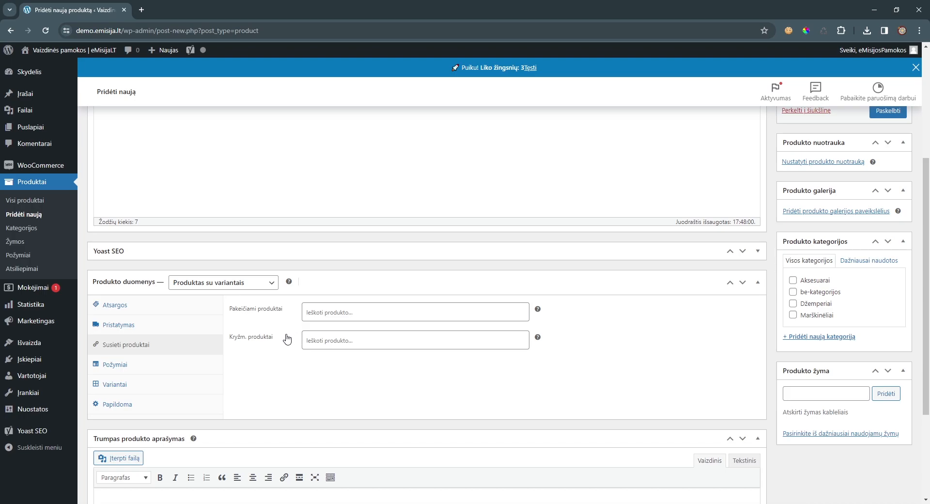
# - Define the first product attribute as Dydis with the values XS | S | M | L | XL | XXL
pyautogui.click(189, 366)
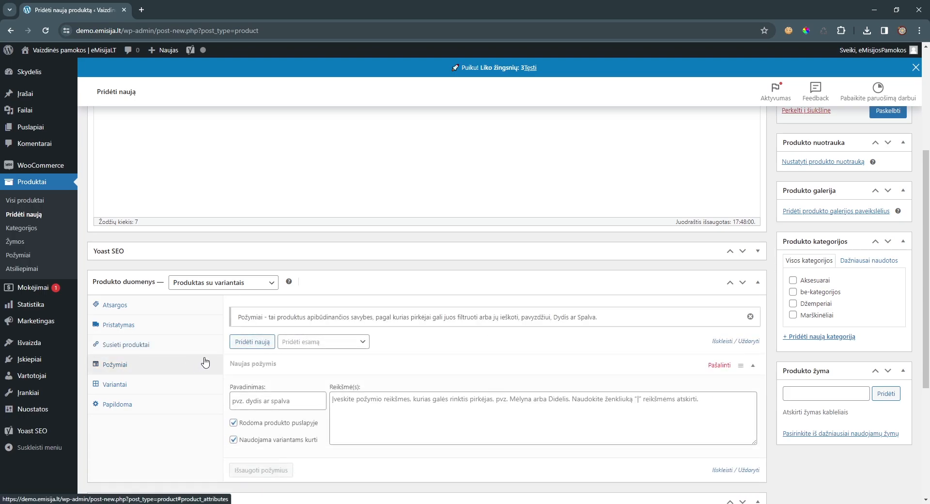
pyautogui.click(273, 400)
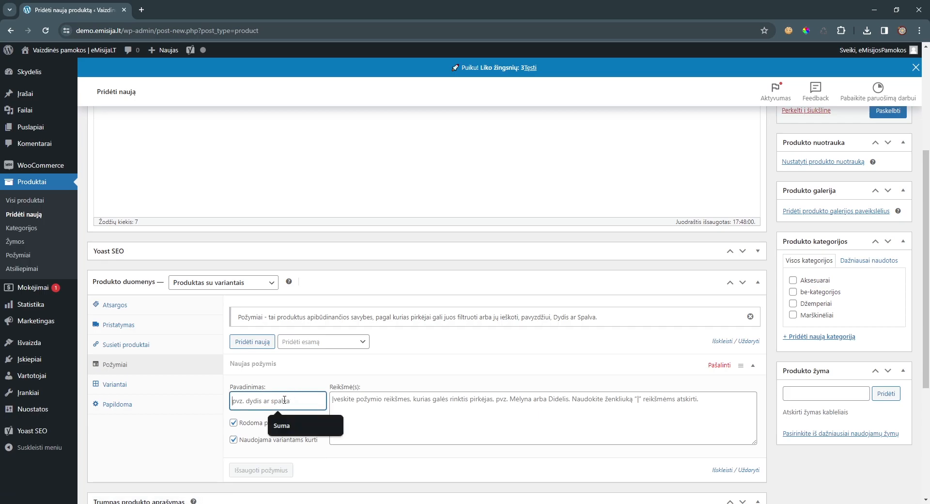
pyautogui.write('Dydis')
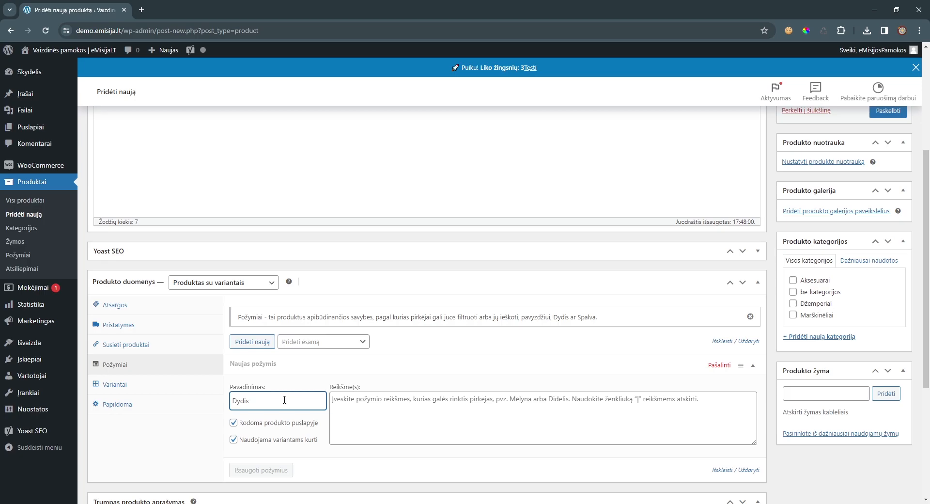
pyautogui.click(367, 401)
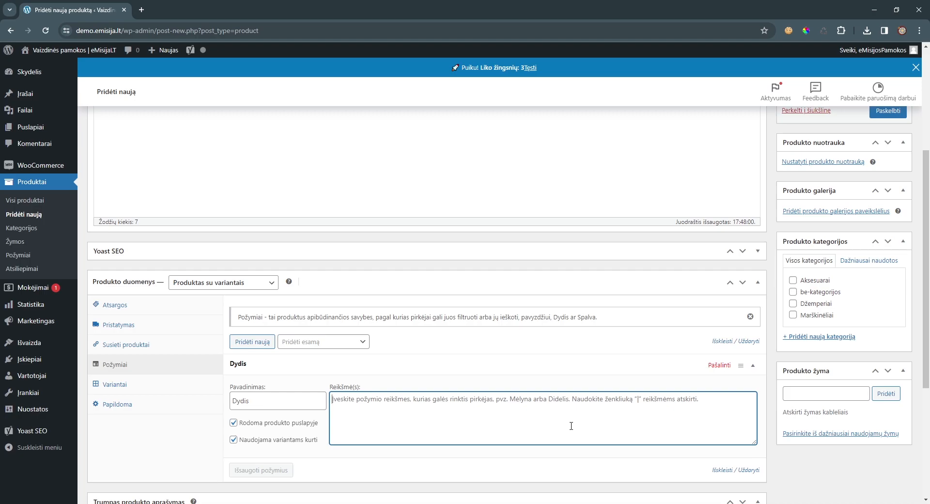
pyautogui.write('XS')
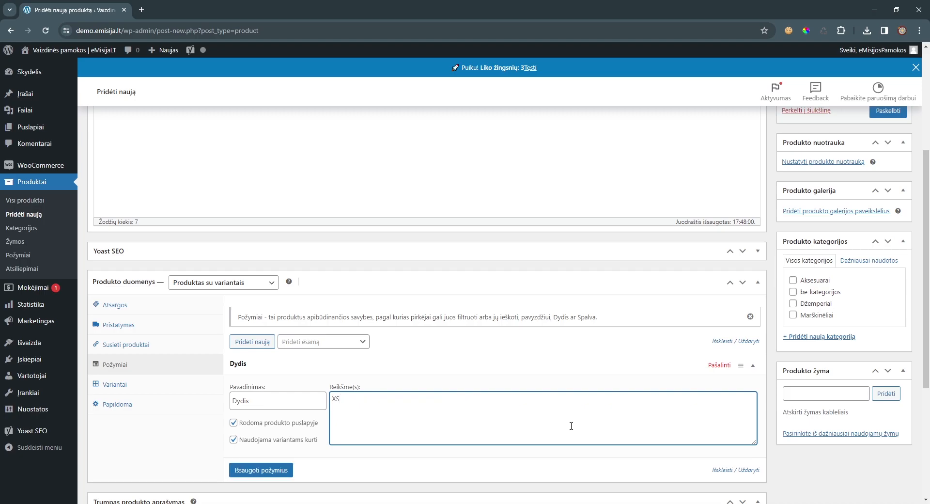
pyautogui.write(' |')
pyautogui.write(' S')
pyautogui.write(' | M')
pyautogui.write(' | L')
pyautogui.write(' |X')
pyautogui.write('X')
pyautogui.write('L | XXL')
# - Add a second product attribute named Spalva
pyautogui.scroll(-1, 476, 404)
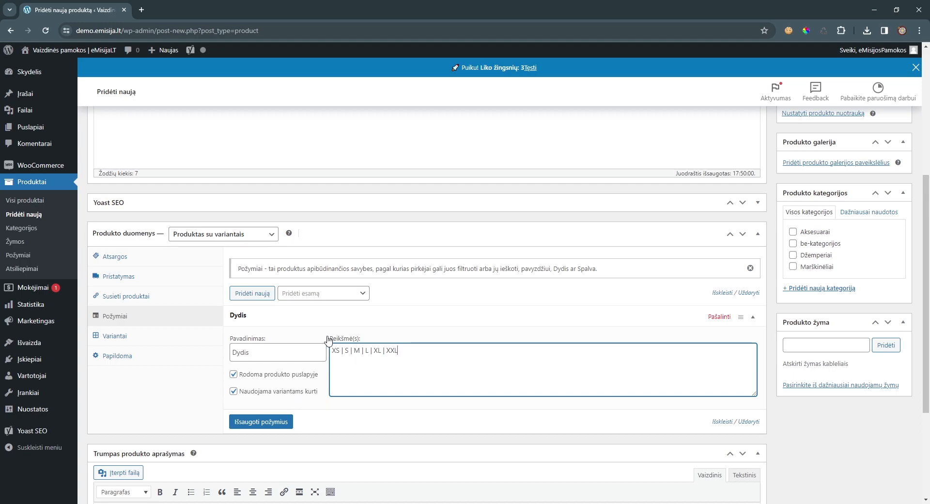
pyautogui.click(263, 298)
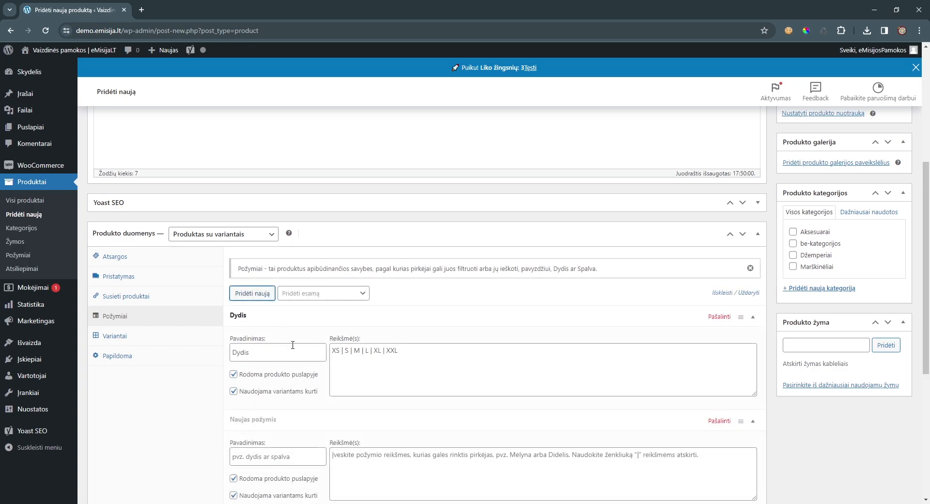
pyautogui.scroll(-2, 291, 351)
pyautogui.click(290, 363)
pyautogui.write('Sapl')
pyautogui.press('BackSpace')
pyautogui.press('BackSpace')
pyautogui.press('BackSpace')
pyautogui.write('palva')
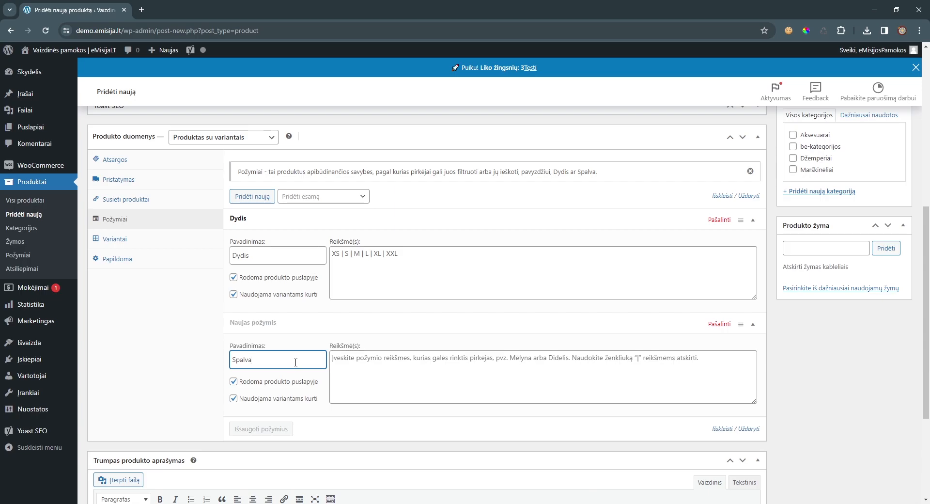
# - Enter Raudona | Geltona | Juoda as the values of the Spalva attribute
pyautogui.doubleClick(260, 358)
pyautogui.click(305, 200)
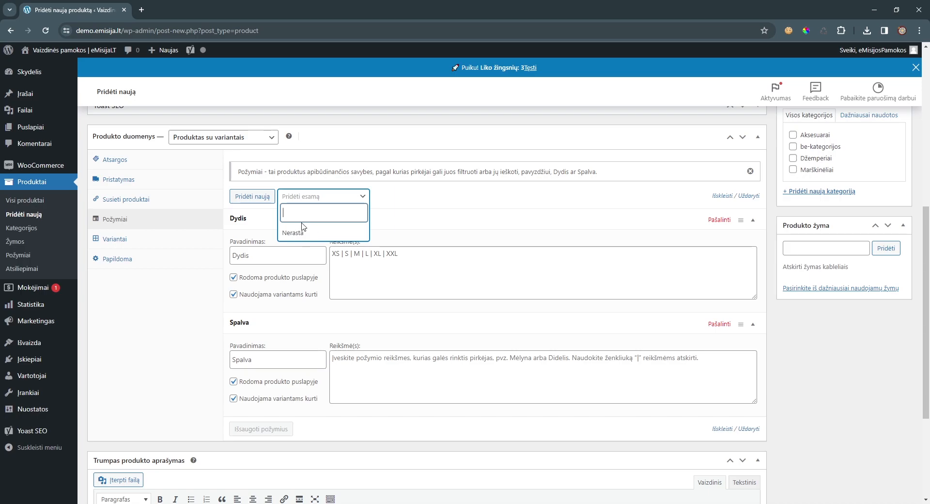
pyautogui.click(347, 366)
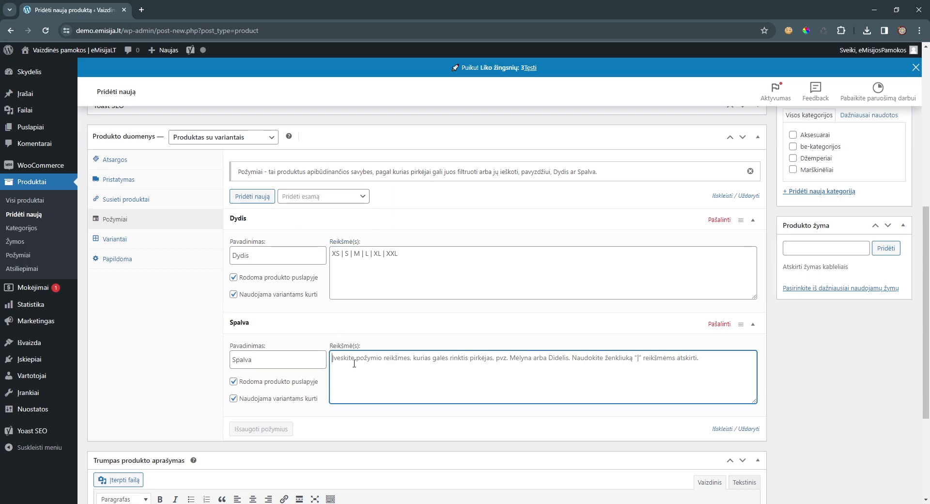
pyautogui.write('Raudona | Geltona | Juoda')
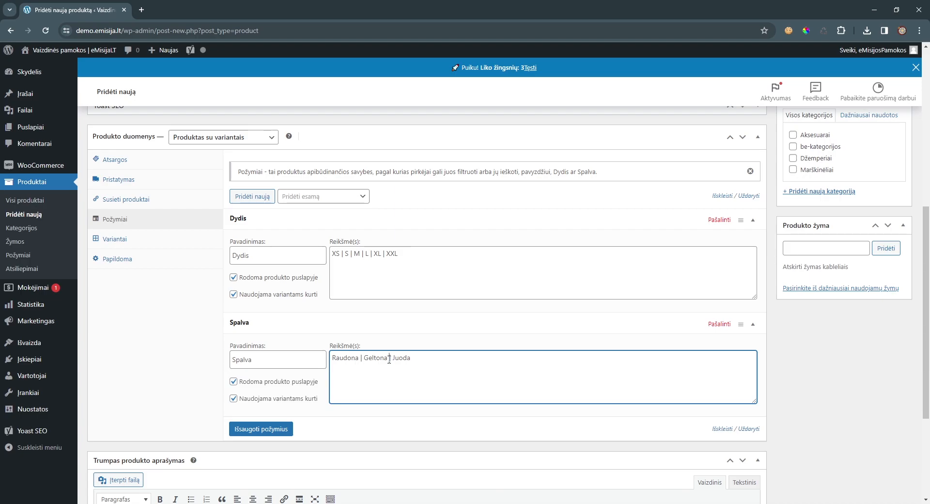
# - Replace Raudona and Geltona with Balta in the Spalva values, keeping Juoda
pyautogui.moveTo(390, 359); pyautogui.dragTo(320, 359)
pyautogui.press('BackSpace')
pyautogui.write('Balta')
# - Add a third attribute Medžiaga with the value Šilkas and disable its use for creating variations
pyautogui.click(266, 201)
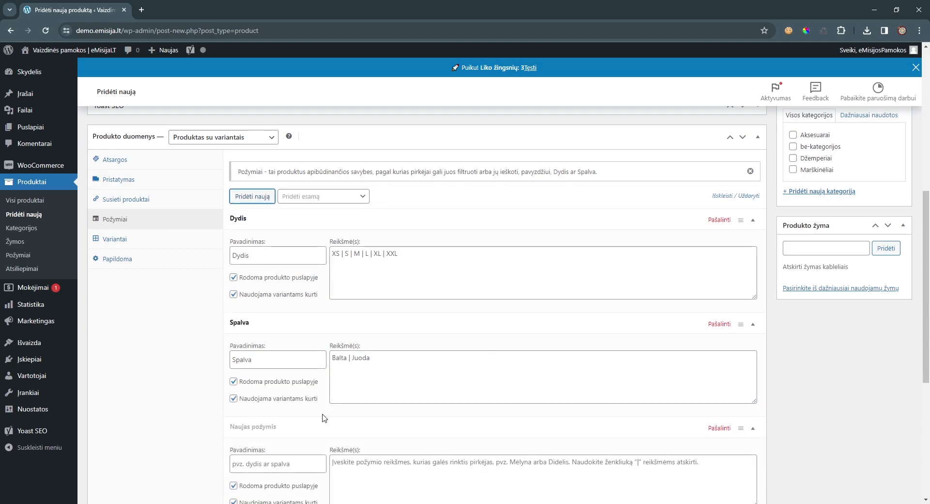
pyautogui.scroll(-1, 324, 417)
pyautogui.click(298, 418)
pyautogui.write('MEdž')
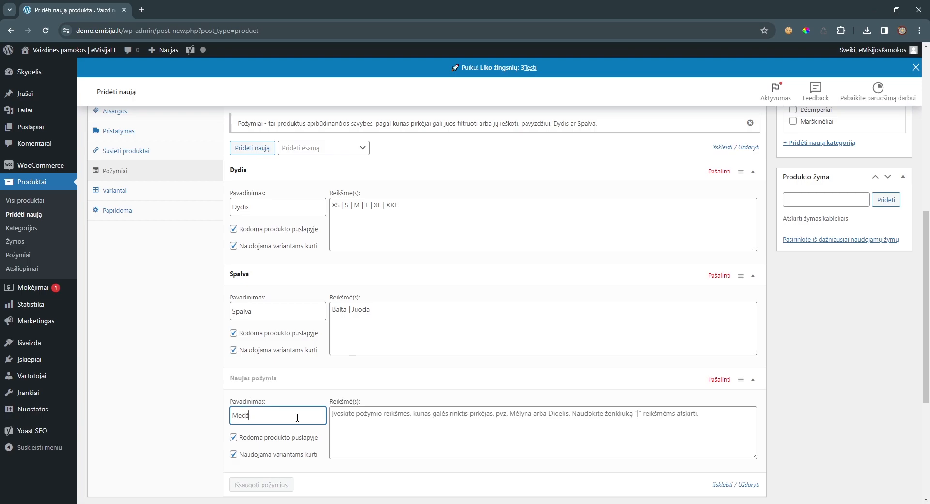
pyautogui.click(366, 428)
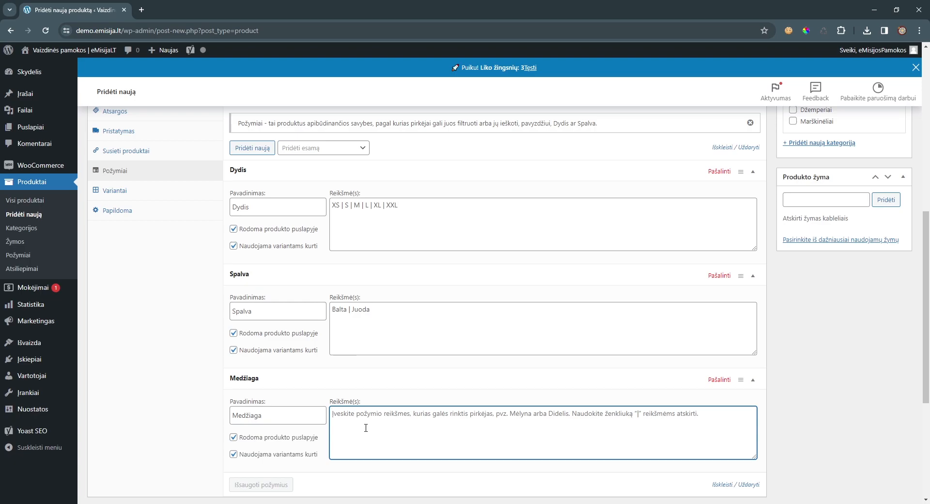
pyautogui.write('Š')
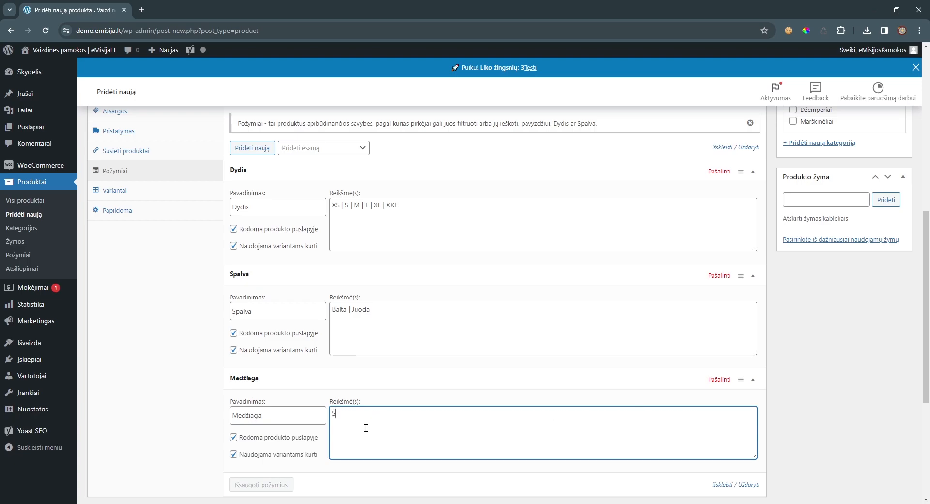
pyautogui.write('ilkas')
pyautogui.click(235, 455)
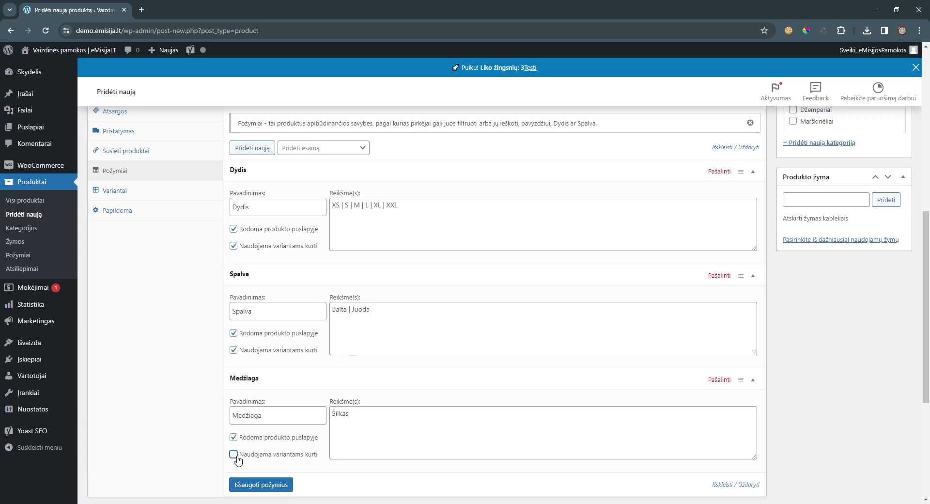
pyautogui.click(384, 421)
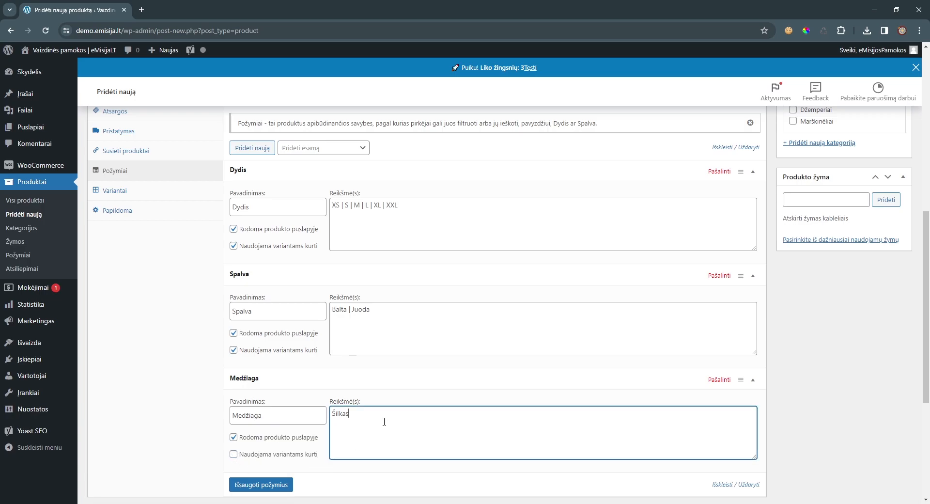
pyautogui.doubleClick(348, 419)
pyautogui.click(392, 327)
pyautogui.click(377, 424)
pyautogui.doubleClick(365, 424)
pyautogui.click(352, 424)
pyautogui.doubleClick(343, 422)
pyautogui.click(361, 417)
# - Save the product attributes and reopen the Dydis and Spalva attributes to check their variation settings
pyautogui.click(276, 484)
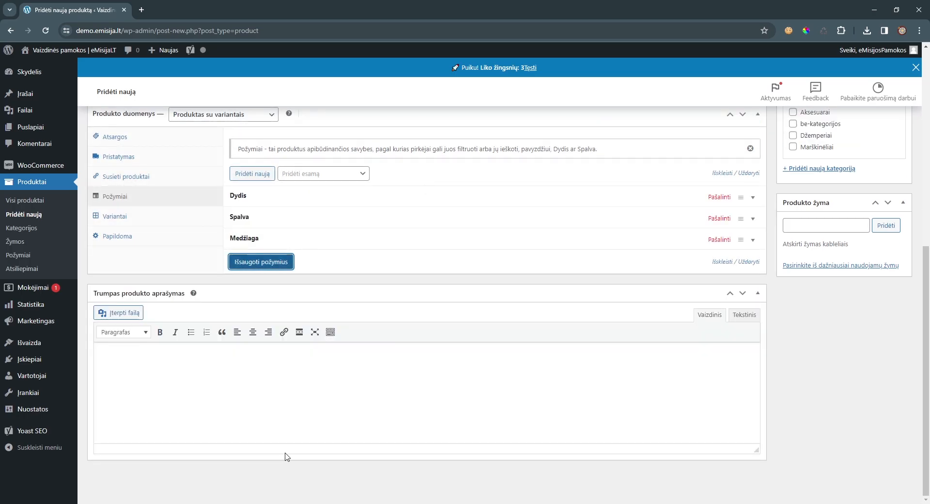
pyautogui.scroll(1, 316, 392)
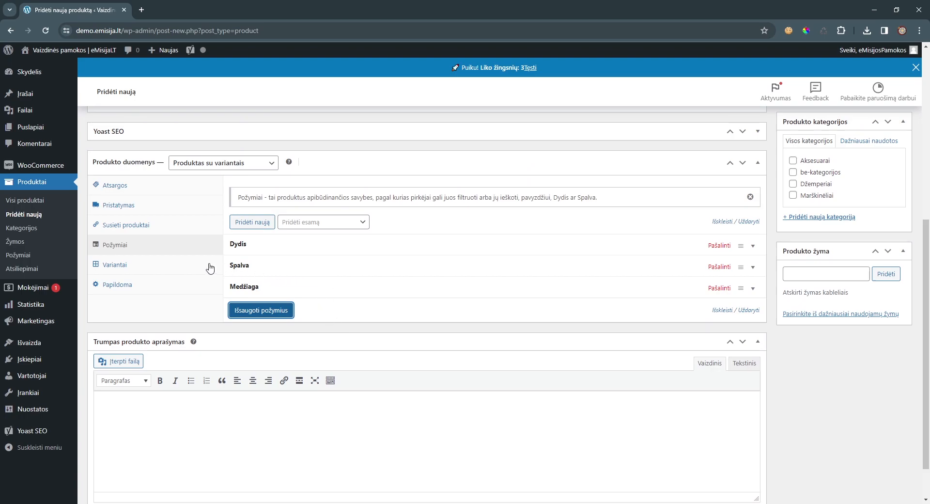
pyautogui.click(190, 266)
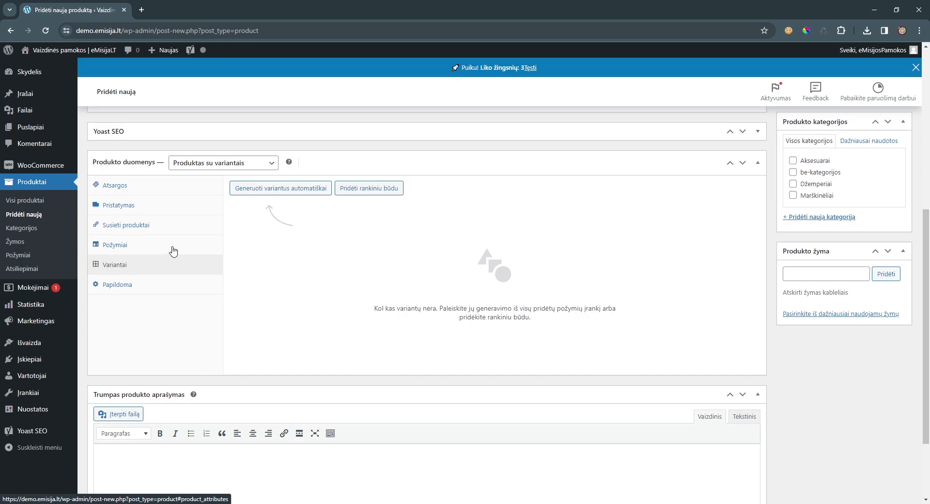
pyautogui.click(173, 246)
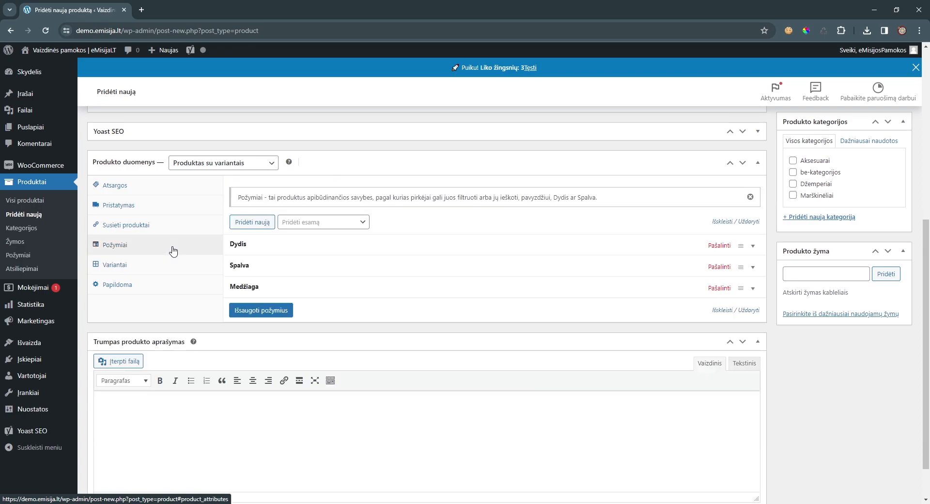
pyautogui.click(259, 246)
pyautogui.click(270, 351)
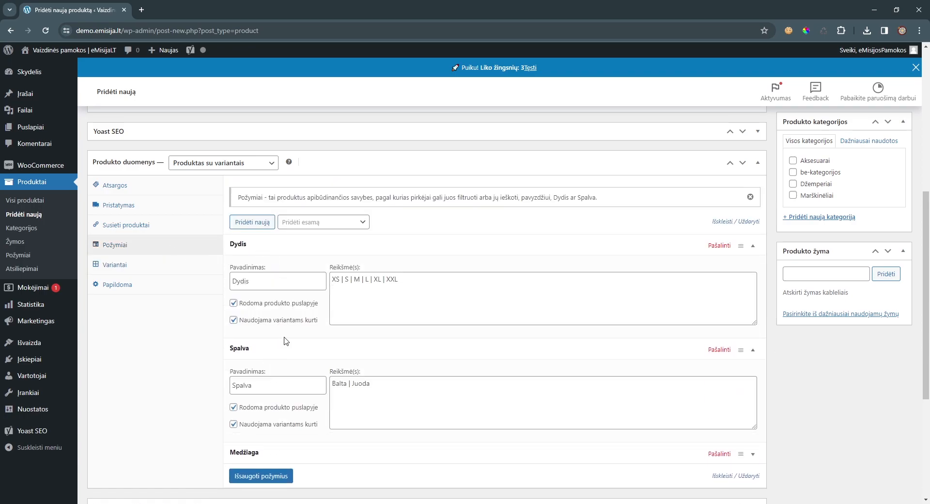
# - Automatically generate variations for every combination of the Dydis and Spalva attributes
pyautogui.click(177, 265)
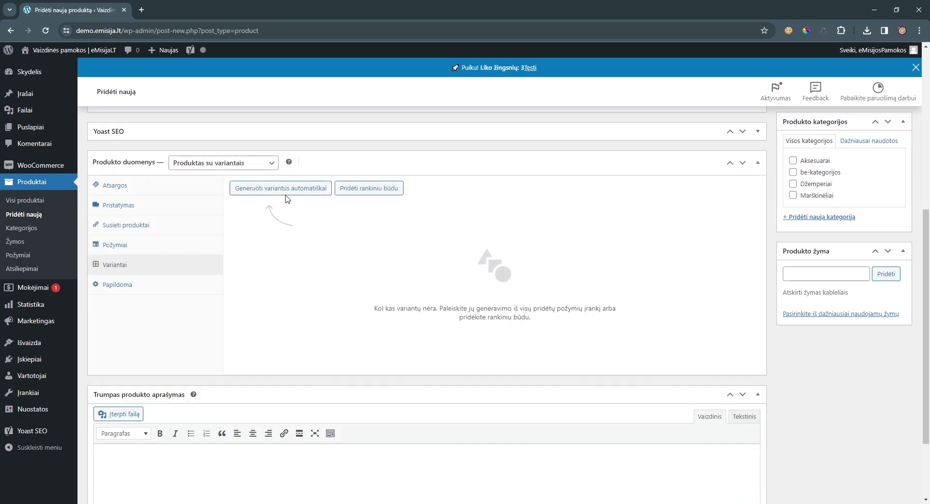
pyautogui.click(287, 194)
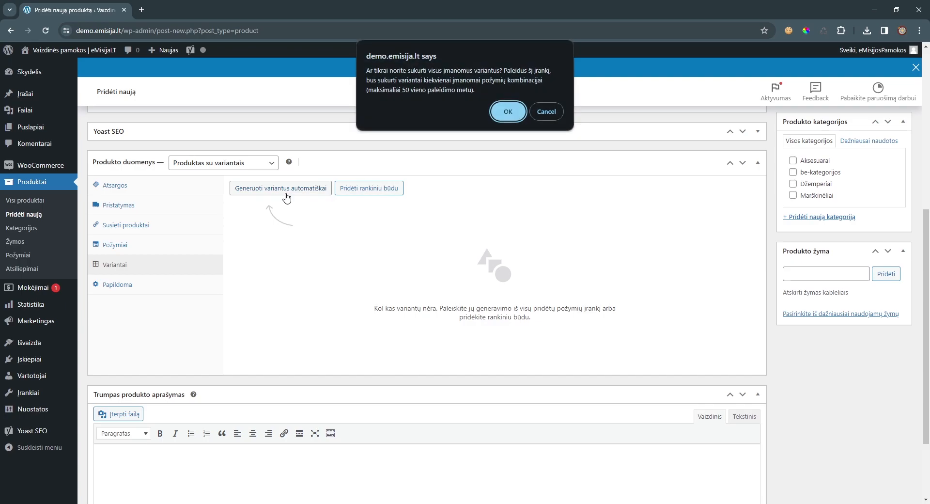
pyautogui.click(508, 113)
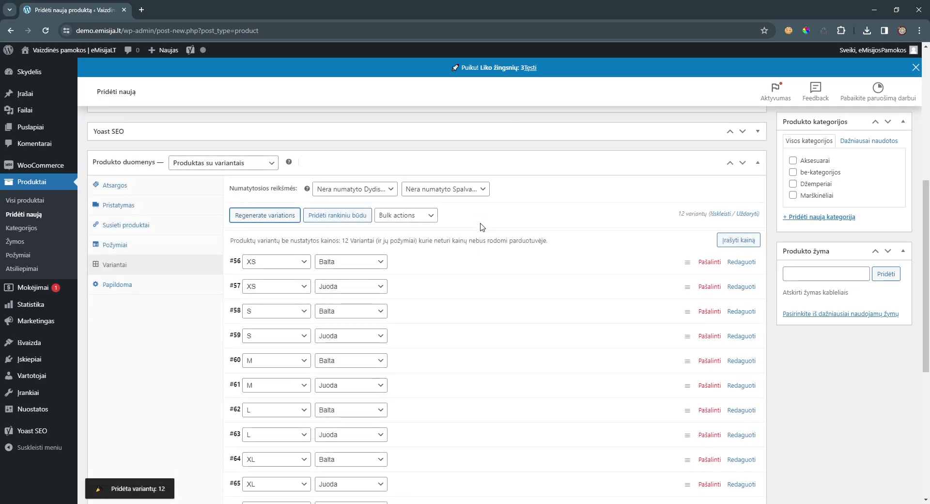
pyautogui.scroll(-2, 476, 235)
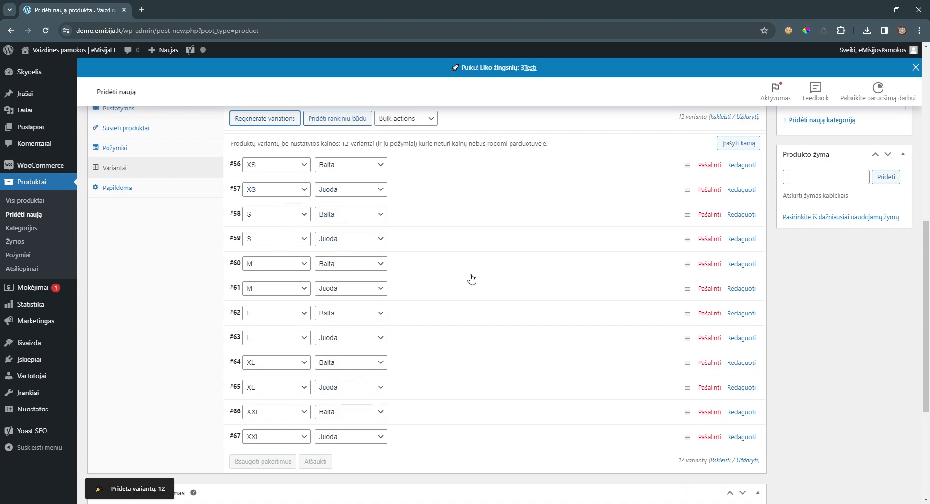
# - For the XS Balta variation's image, upload 16188195_Isolated_white_t-shirt_front.jpg from the variable produktas folder in Downloads > emisija
pyautogui.click(427, 174)
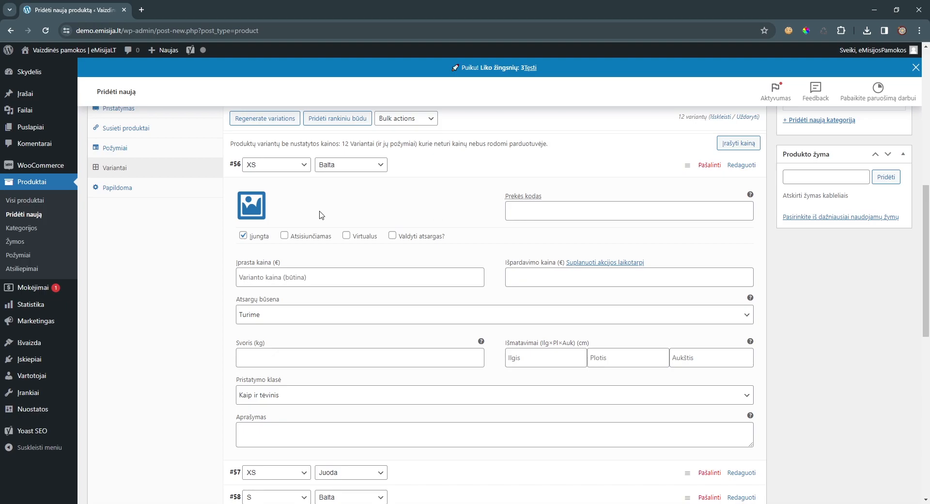
pyautogui.scroll(1, 325, 215)
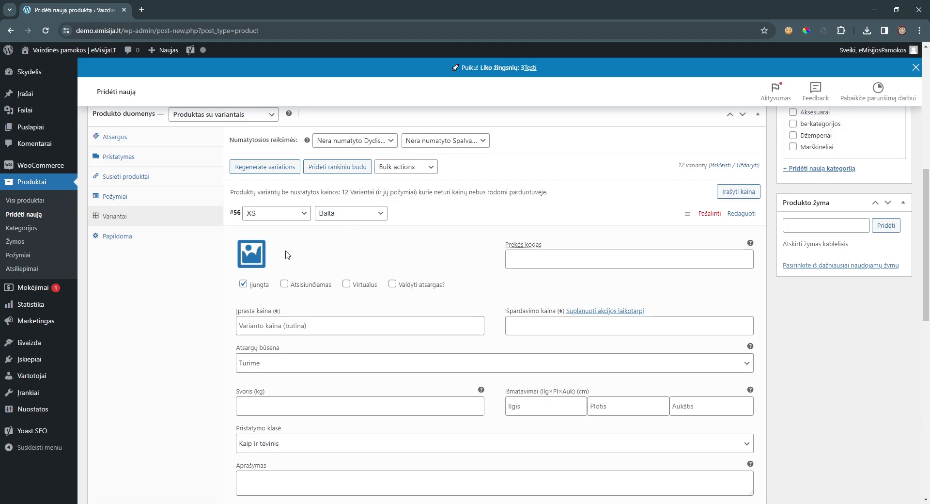
pyautogui.click(252, 256)
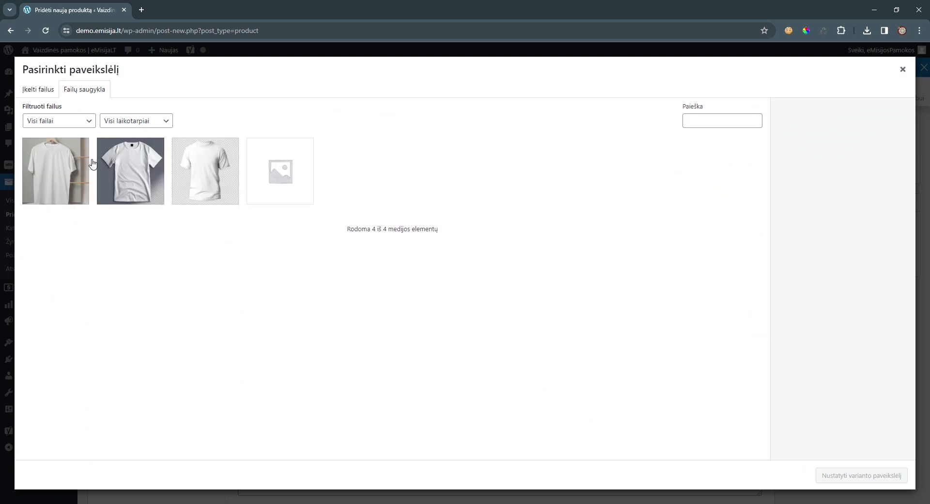
pyautogui.click(40, 90)
pyautogui.click(445, 257)
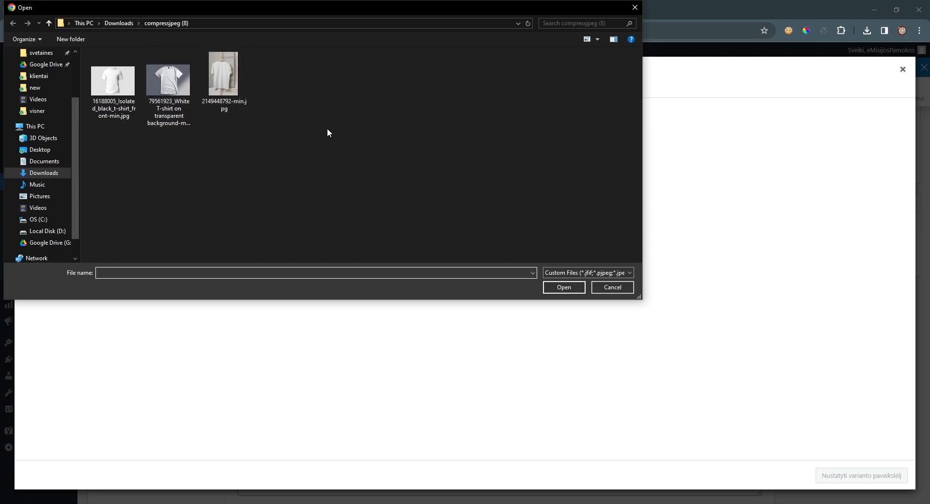
pyautogui.click(613, 288)
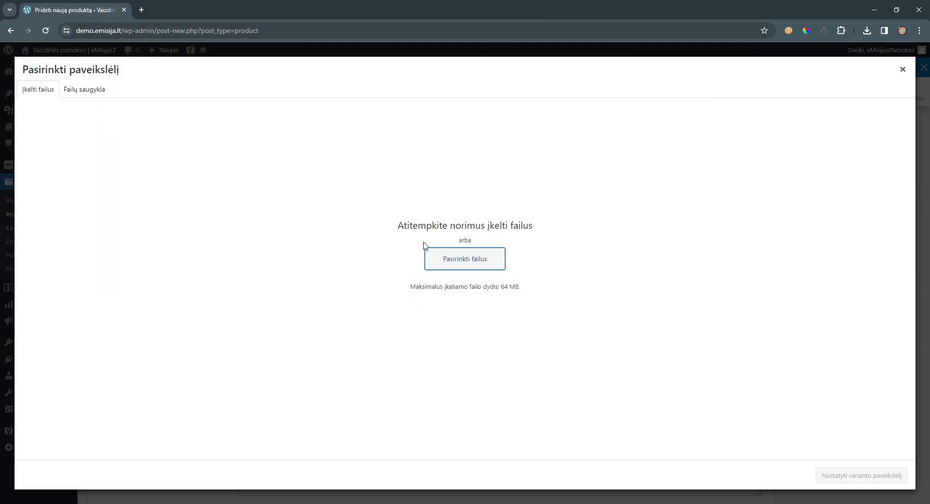
pyautogui.click(452, 257)
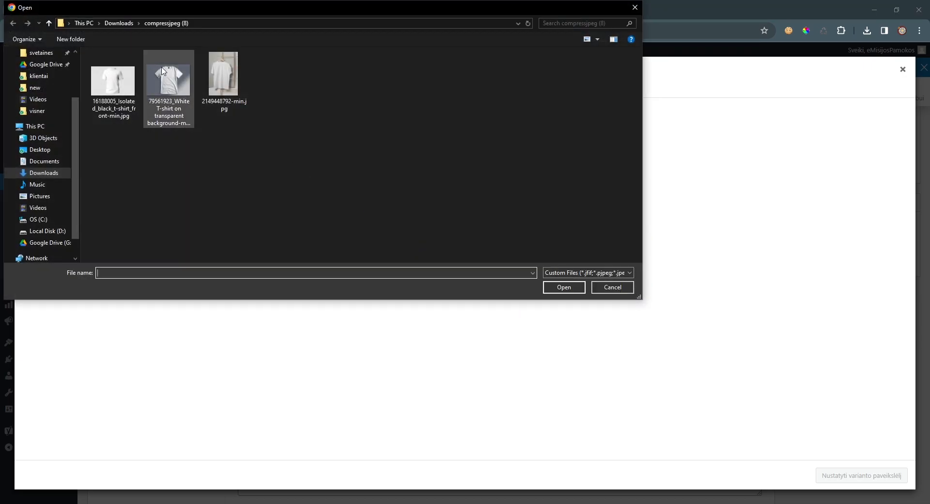
pyautogui.click(119, 22)
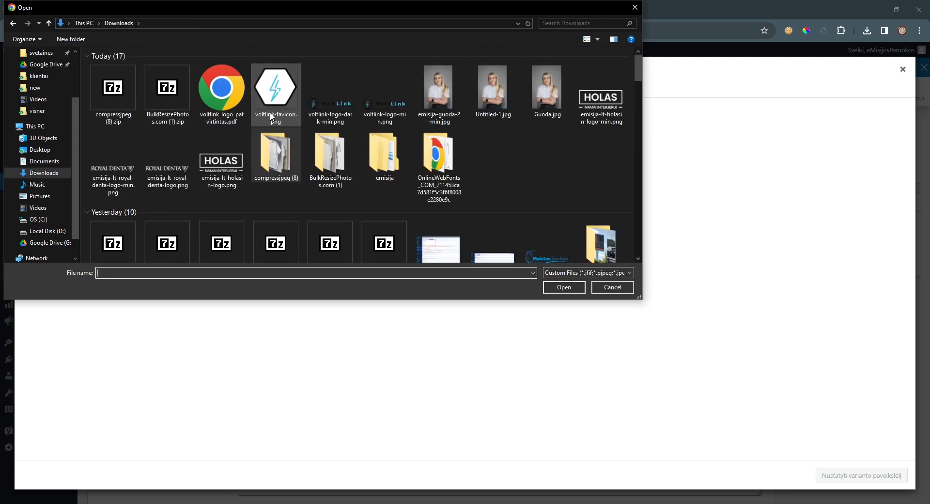
pyautogui.doubleClick(379, 156)
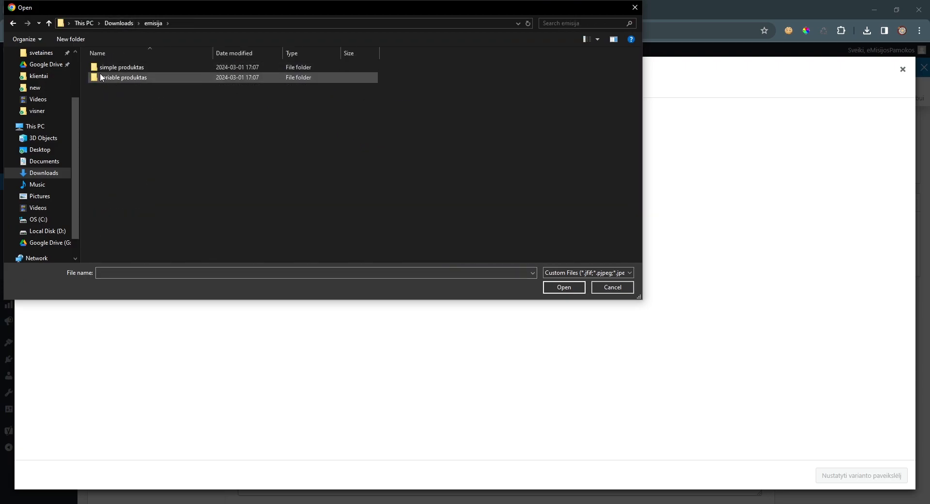
pyautogui.doubleClick(118, 77)
pyautogui.doubleClick(156, 88)
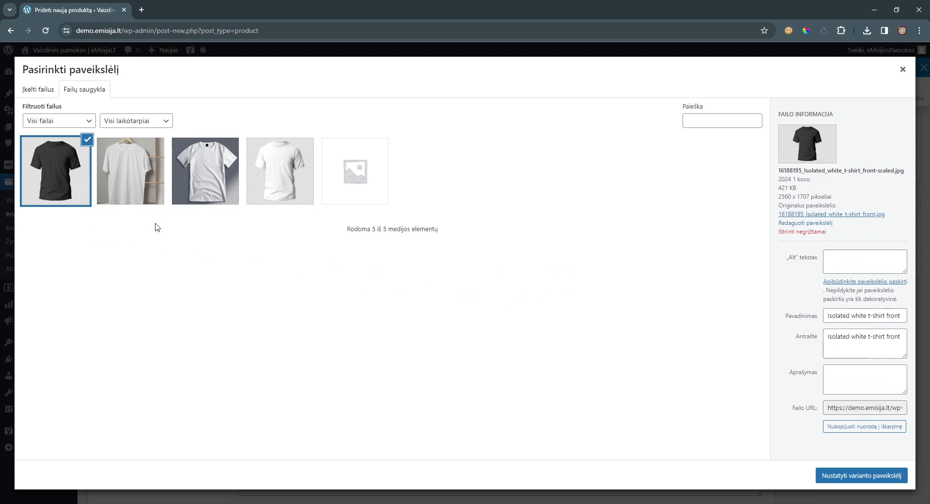
# - Try the uploaded black T-shirt picture as the XS Balta variation's image
pyautogui.doubleClick(787, 187)
pyautogui.click(141, 202)
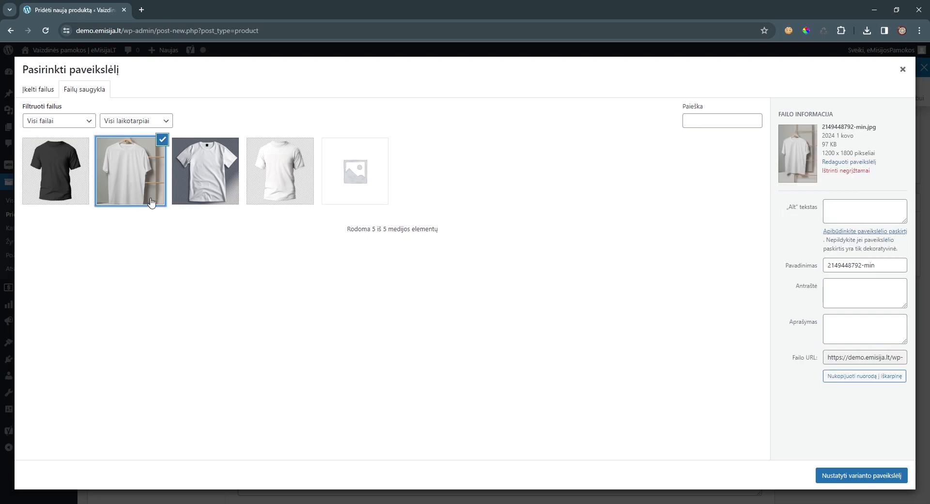
pyautogui.click(64, 194)
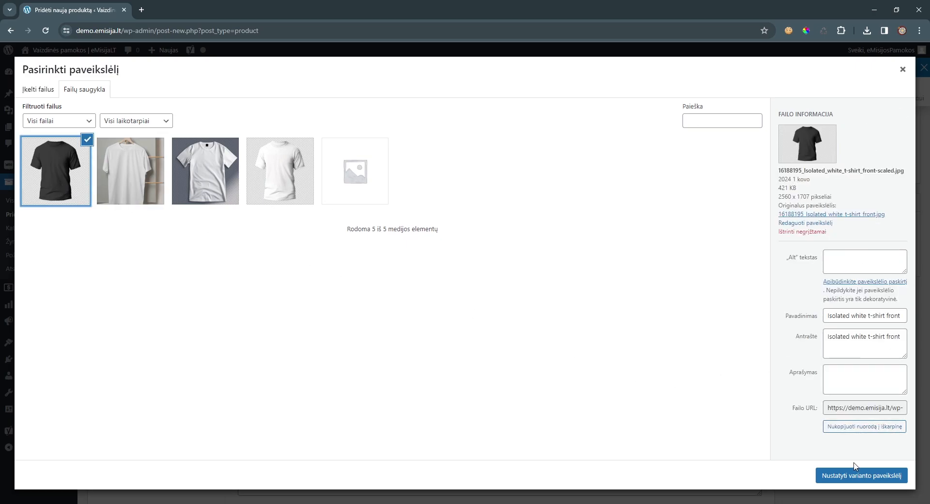
pyautogui.click(862, 476)
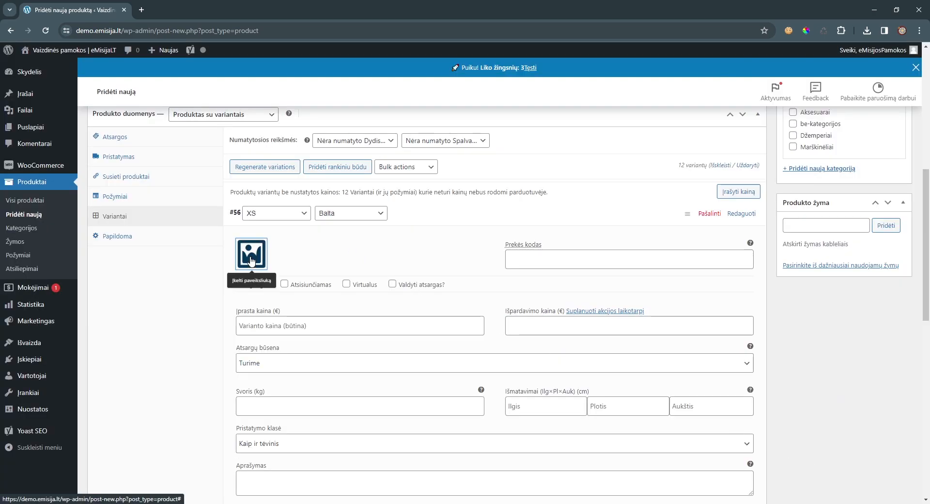
# - Set the XS Balta variation's image to the white T-shirt picture 79561923_White-T-shirt-on-transparent-background-min.jpg from the media library
pyautogui.click(251, 259)
pyautogui.click(253, 184)
pyautogui.click(209, 185)
pyautogui.click(832, 479)
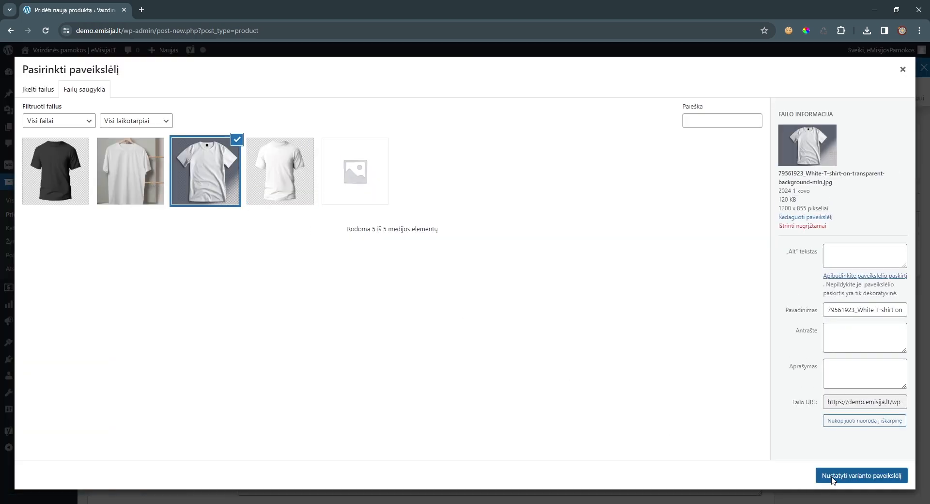
# - Copy the main product code marsk-2 and enter marsk-2-xs-b as the XS Balta variation's product code
pyautogui.click(526, 264)
pyautogui.scroll(2, 389, 270)
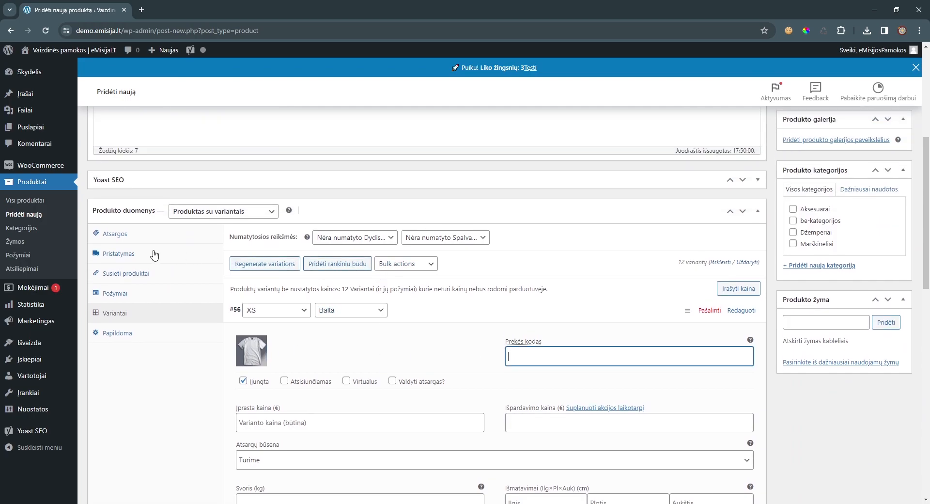
pyautogui.click(141, 235)
pyautogui.click(326, 245)
pyautogui.moveTo(326, 244); pyautogui.dragTo(304, 245)
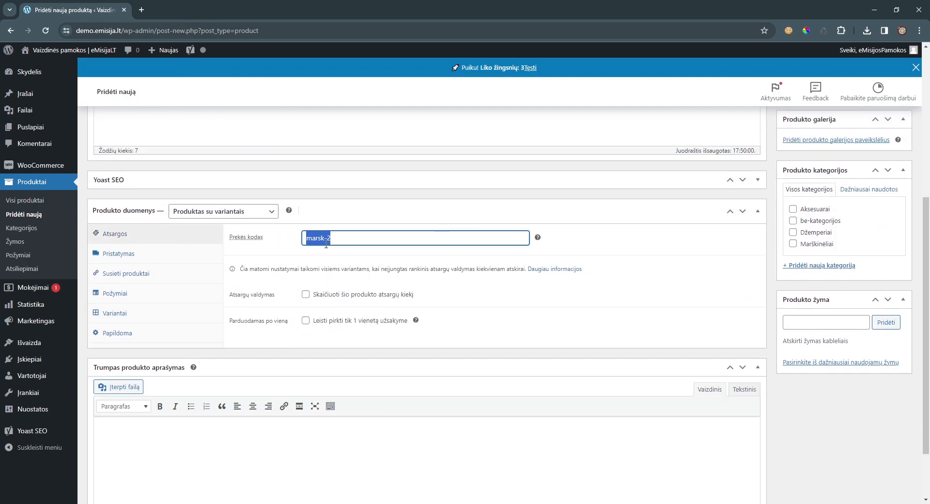
pyautogui.click(144, 316)
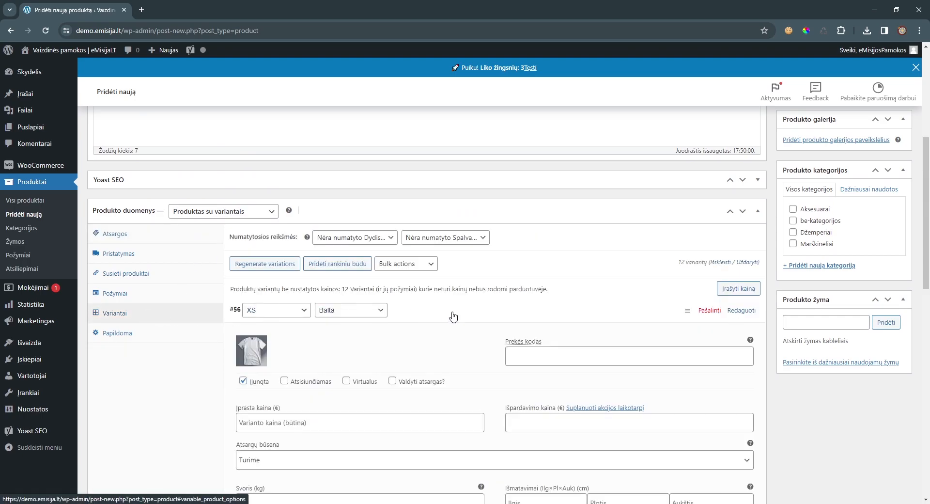
pyautogui.click(529, 354)
pyautogui.write('marsk-2')
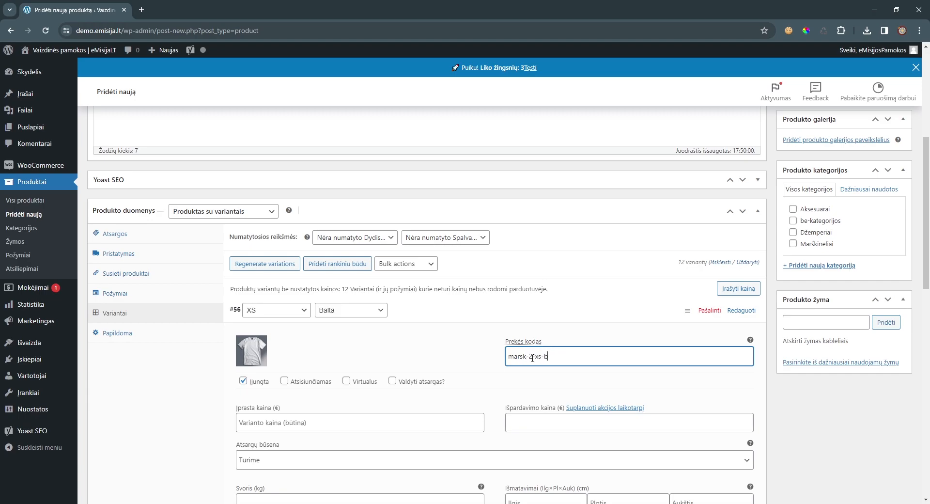
pyautogui.moveTo(533, 358); pyautogui.dragTo(528, 357)
pyautogui.click(539, 361)
pyautogui.scroll(-1, 508, 362)
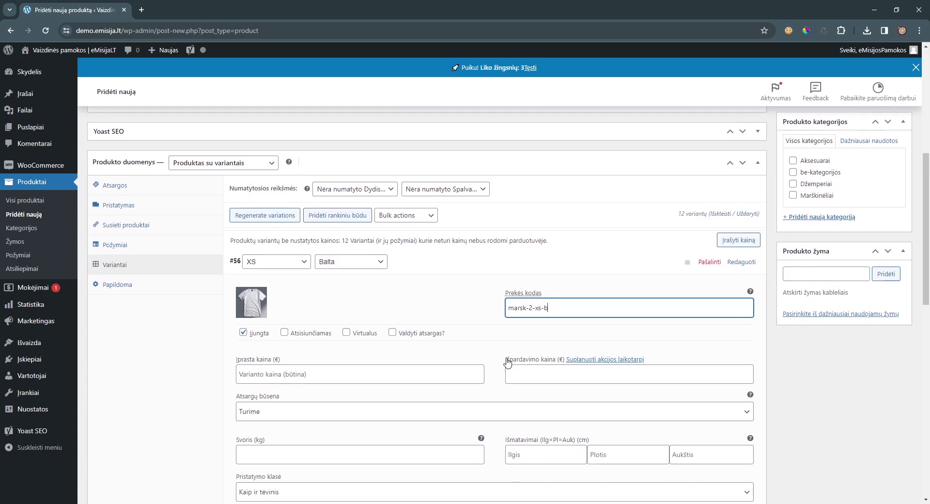
# - Set the XS Balta variation's regular price to 20 € and sale price to 16 €, keeping the stock status Turime
pyautogui.click(410, 372)
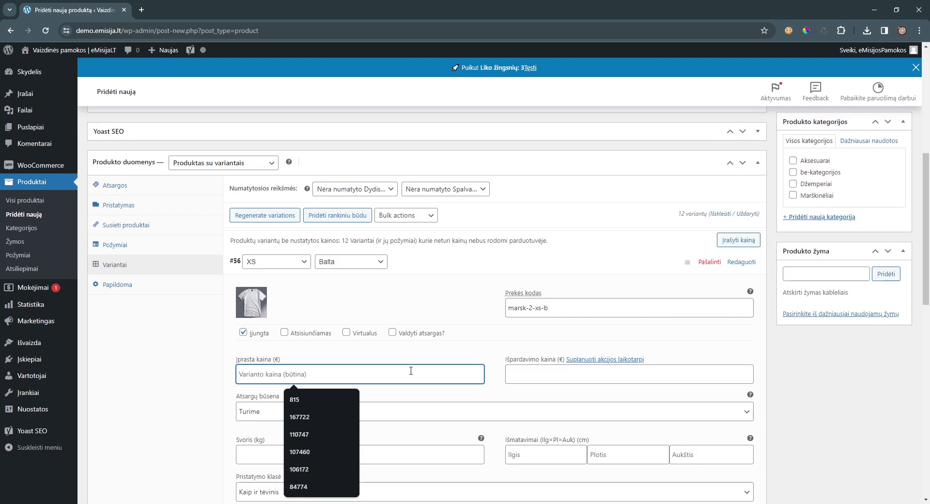
pyautogui.write('20')
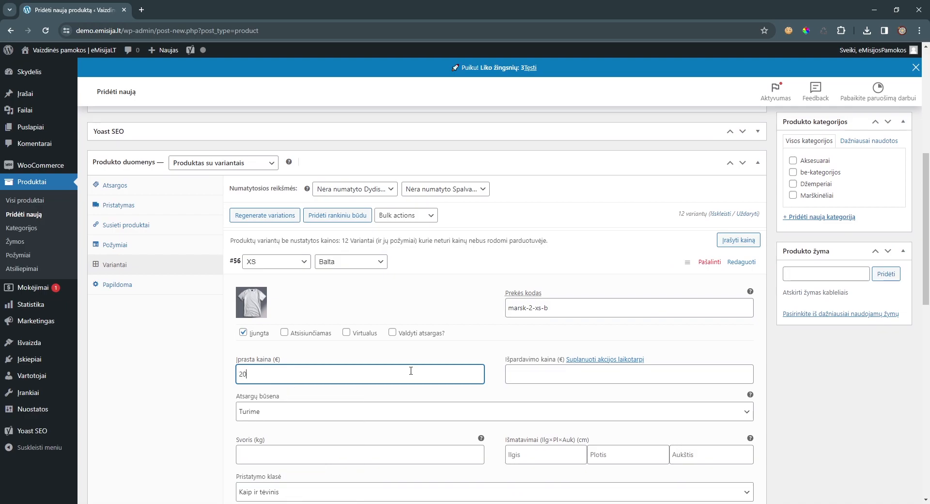
pyautogui.click(547, 370)
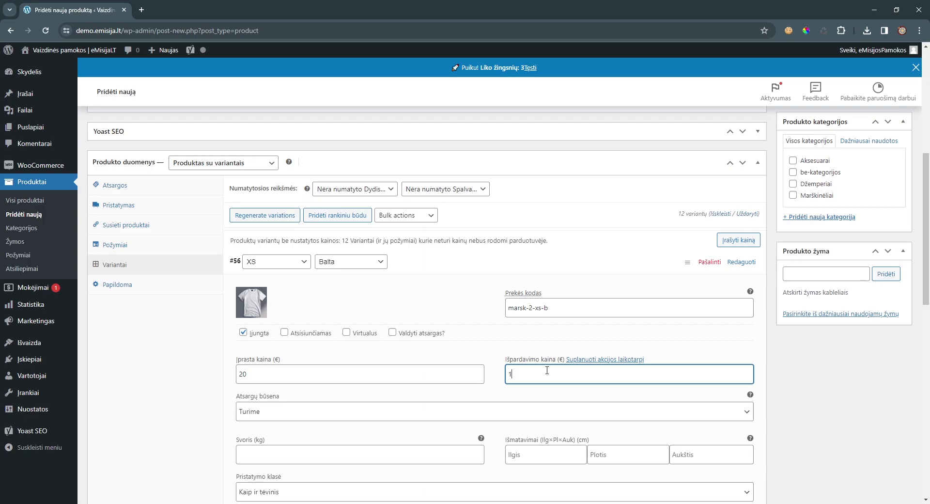
pyautogui.scroll(-1, 485, 368)
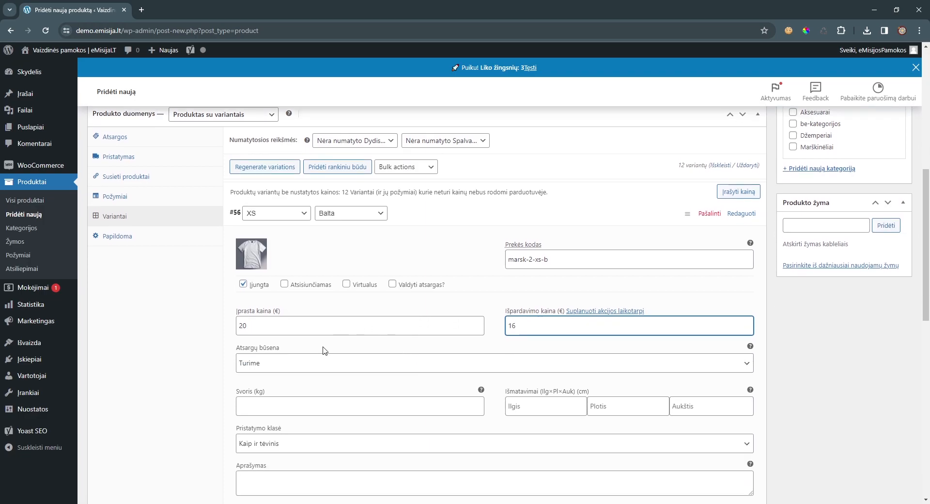
pyautogui.click(312, 363)
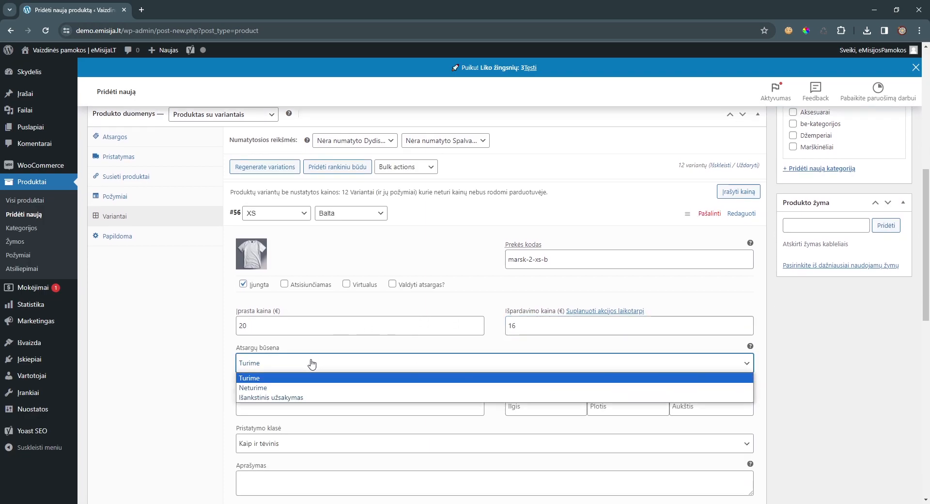
pyautogui.click(311, 363)
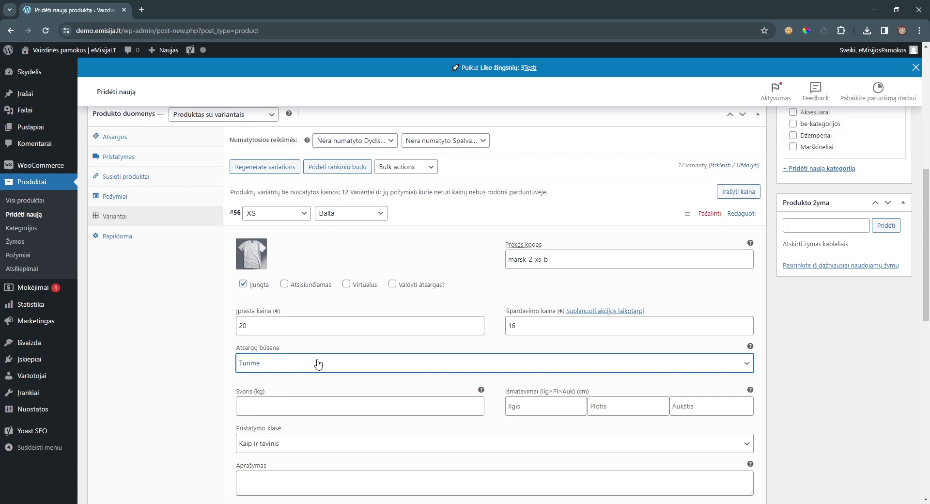
pyautogui.scroll(-1, 343, 386)
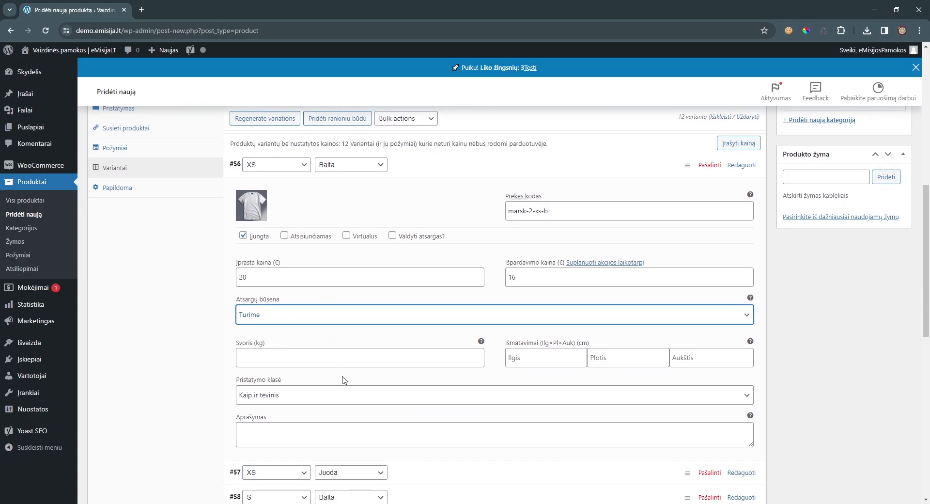
# - Enable stock management for the XS Balta variation and set its stock quantity to 2
pyautogui.click(338, 324)
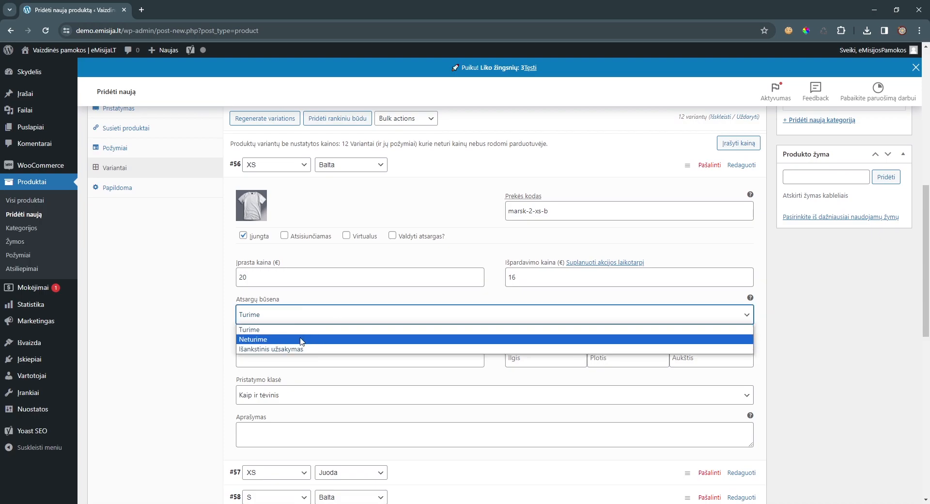
pyautogui.click(318, 361)
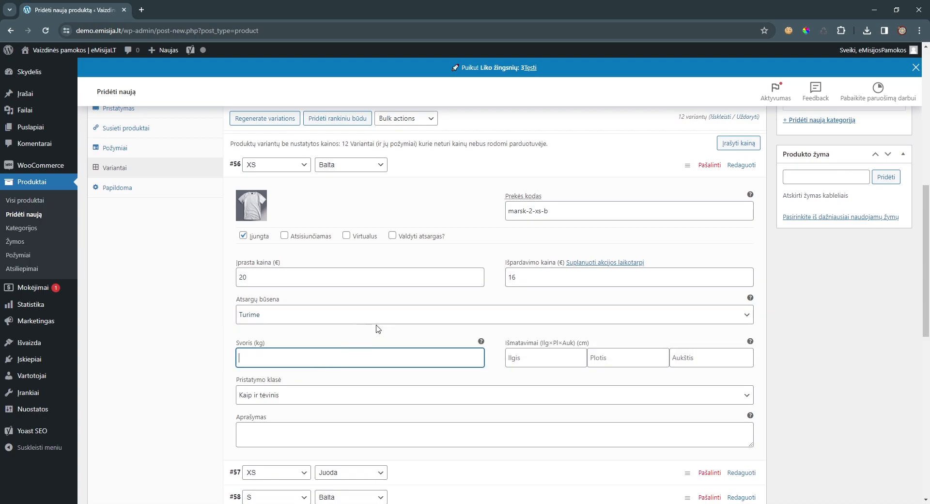
pyautogui.click(392, 236)
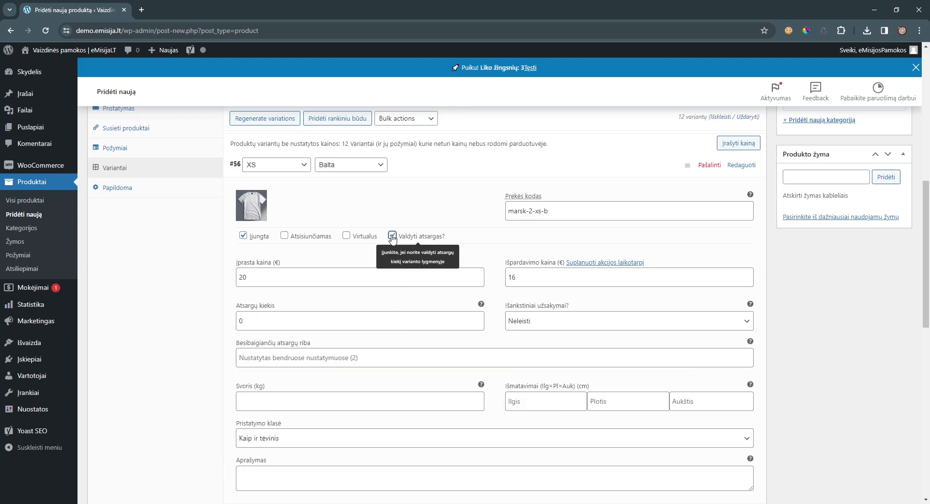
pyautogui.click(410, 322)
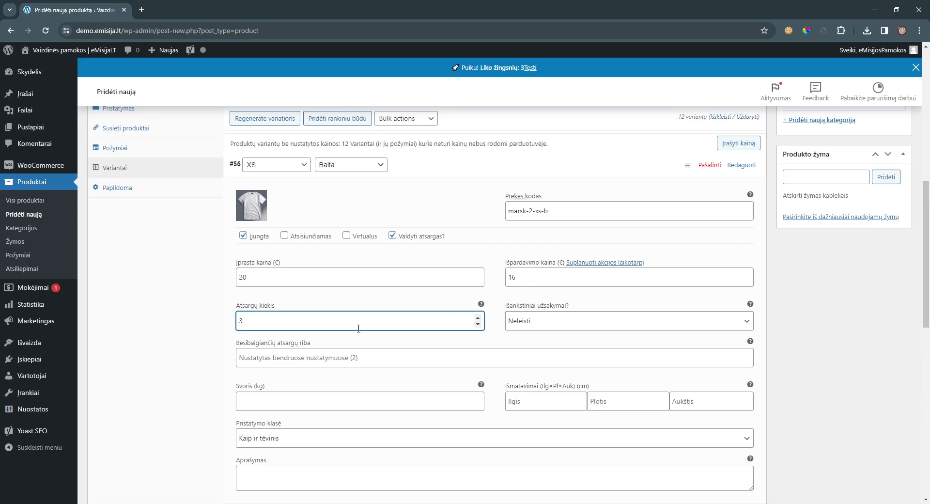
# - Set the XS Balta variation's weight to 0,2 kg and its dimensions to 20 × 10 × 20 cm
pyautogui.scroll(-1, 358, 329)
pyautogui.click(326, 348)
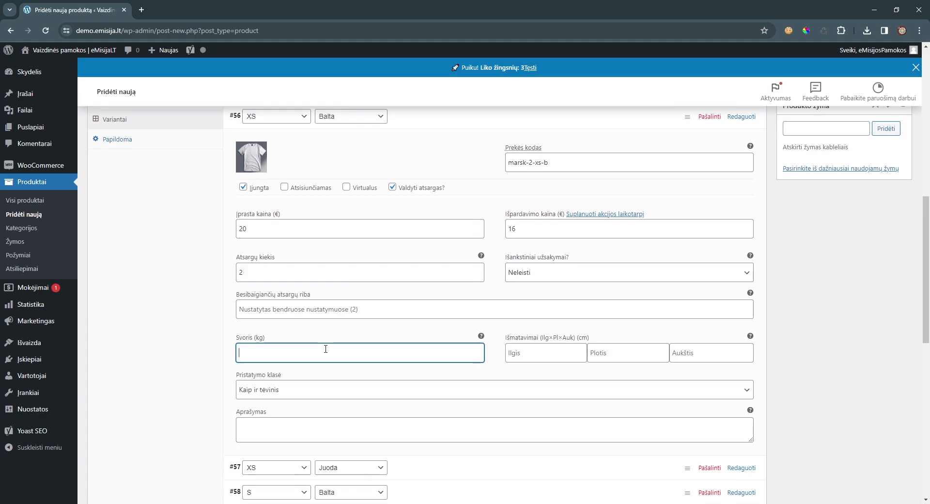
pyautogui.write('0,2')
pyautogui.click(527, 354)
pyautogui.write('20')
pyautogui.click(635, 358)
pyautogui.write('10')
pyautogui.click(702, 355)
pyautogui.write('20')
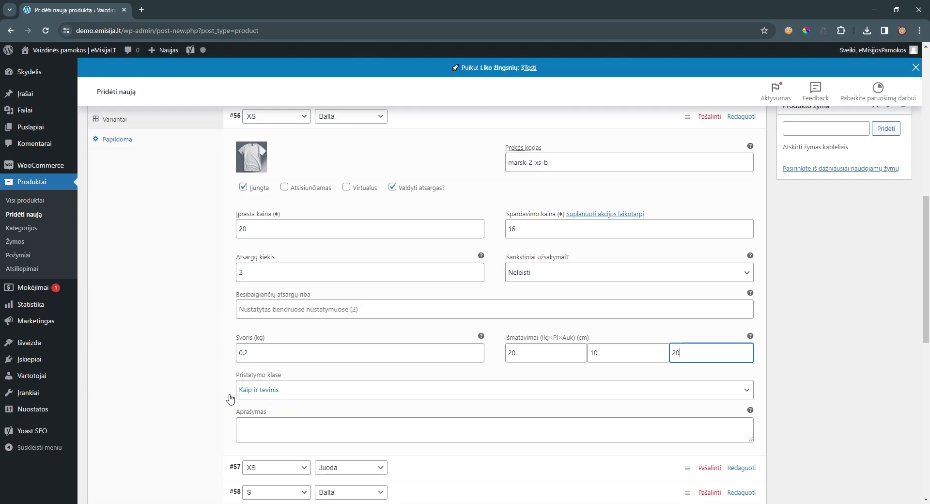
# - Examine the XS Balta variation's description field and the main product description
pyautogui.scroll(-2, 223, 388)
pyautogui.click(275, 334)
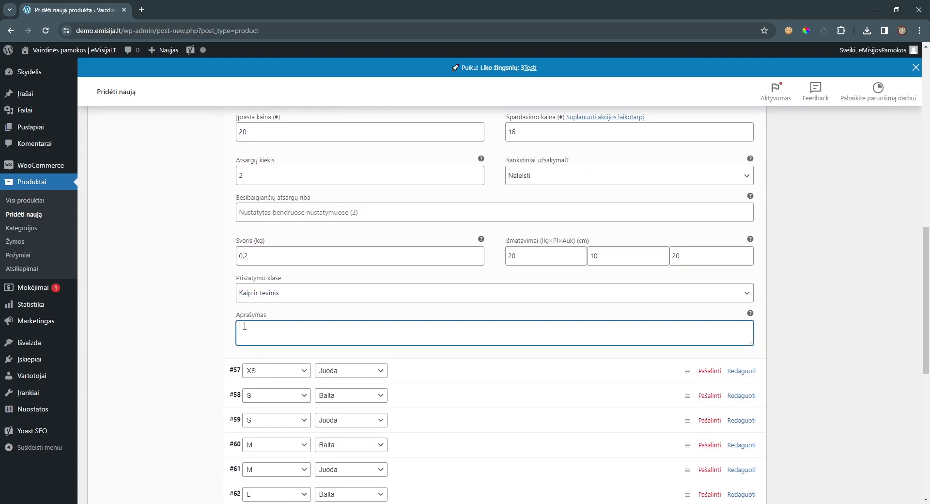
pyautogui.scroll(3, 198, 300)
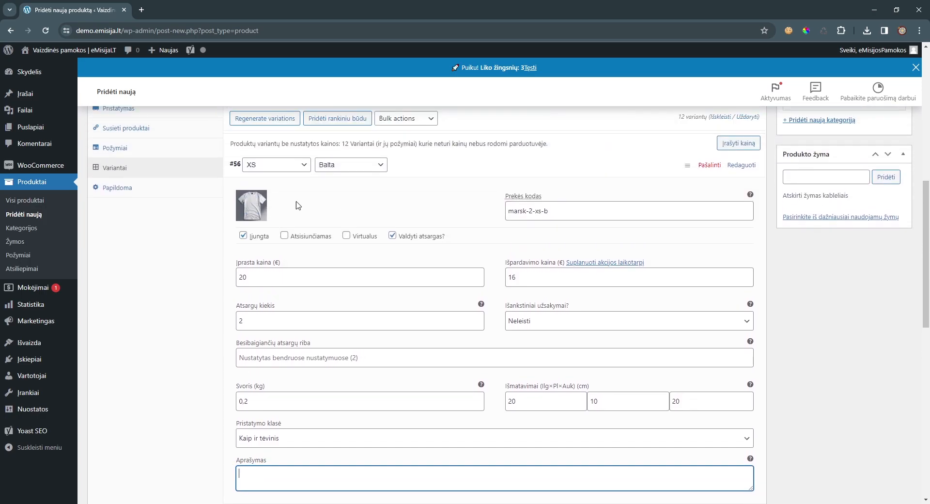
pyautogui.scroll(10, 293, 204)
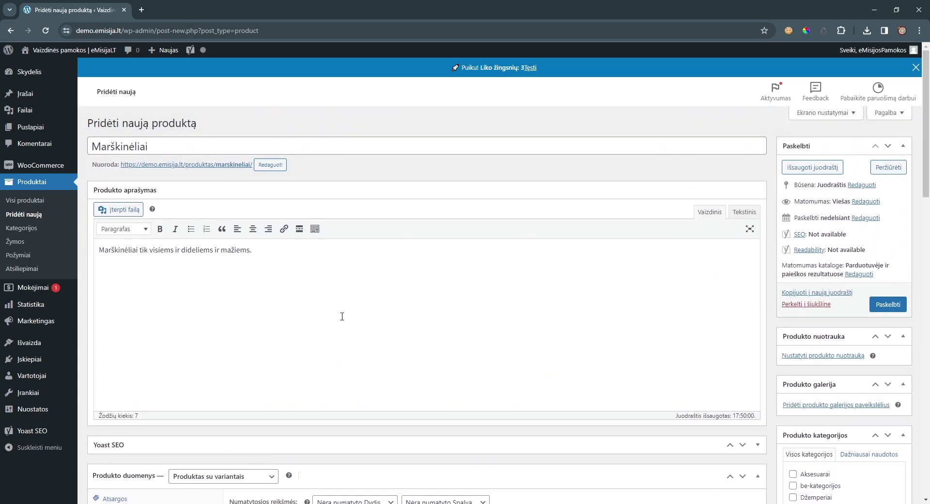
pyautogui.tripleClick(102, 251)
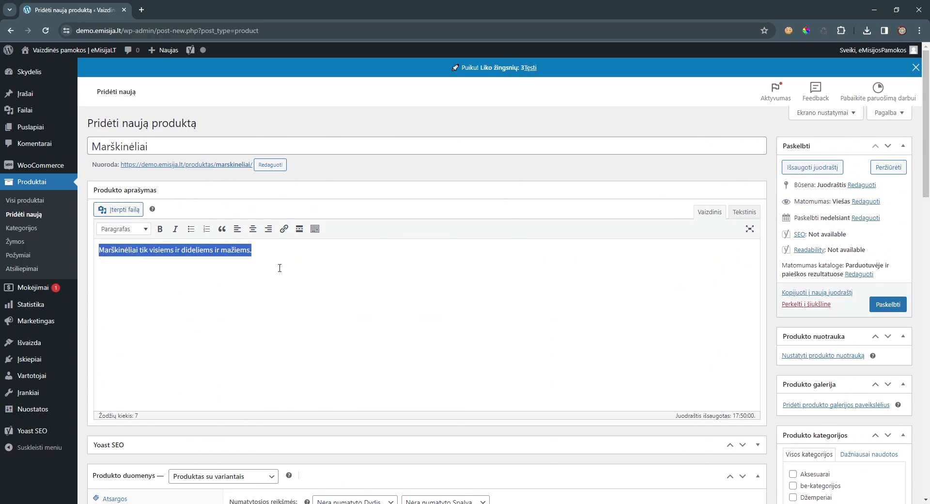
pyautogui.scroll(-5, 277, 271)
pyautogui.scroll(-6, 291, 273)
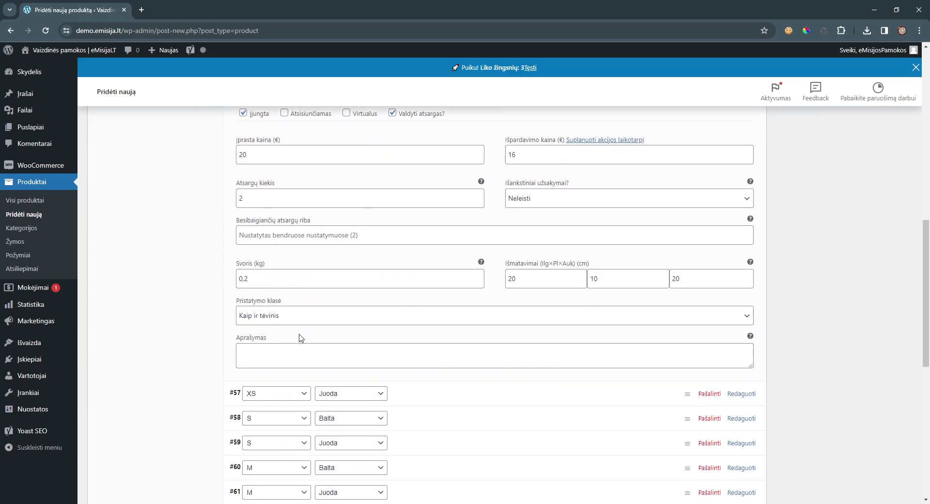
pyautogui.click(297, 352)
pyautogui.scroll(4, 343, 308)
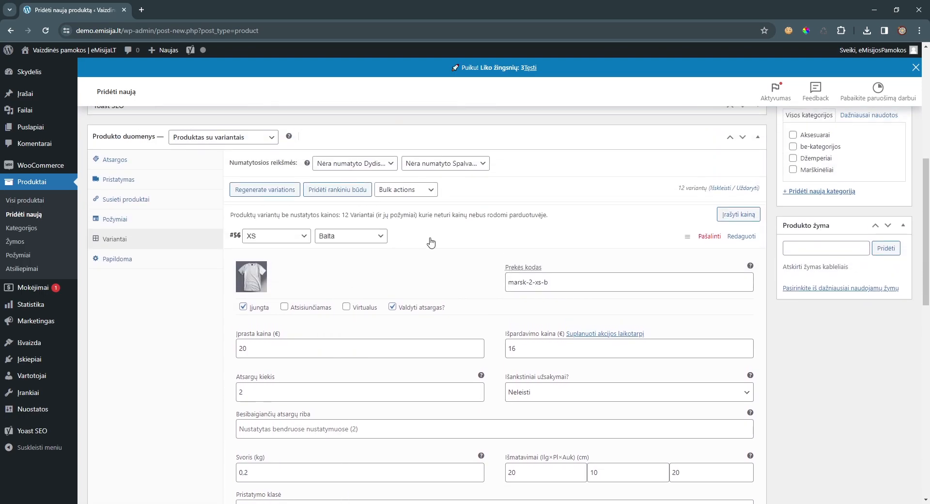
# - Copy the XS Balta variation's product code and enable stock management for the XS Juoda variation
pyautogui.moveTo(508, 282); pyautogui.dragTo(546, 282)
pyautogui.rightClick(542, 281)
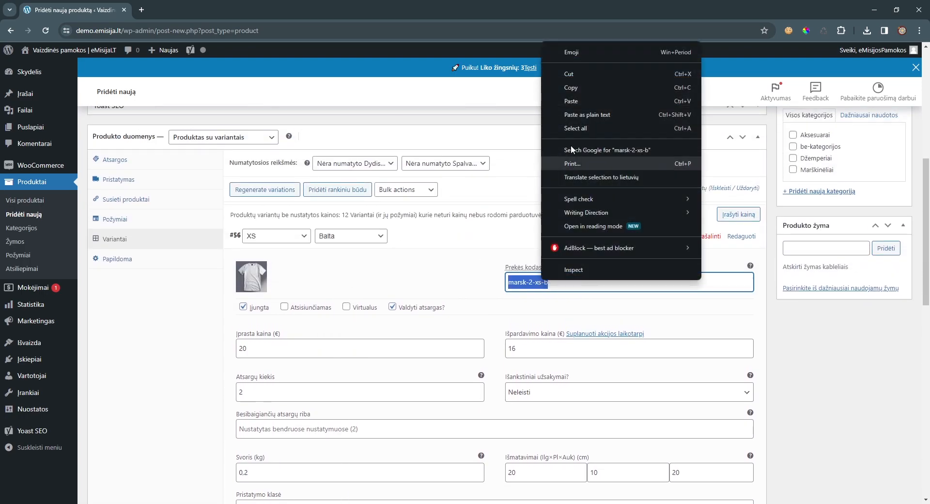
pyautogui.click(577, 90)
pyautogui.click(464, 242)
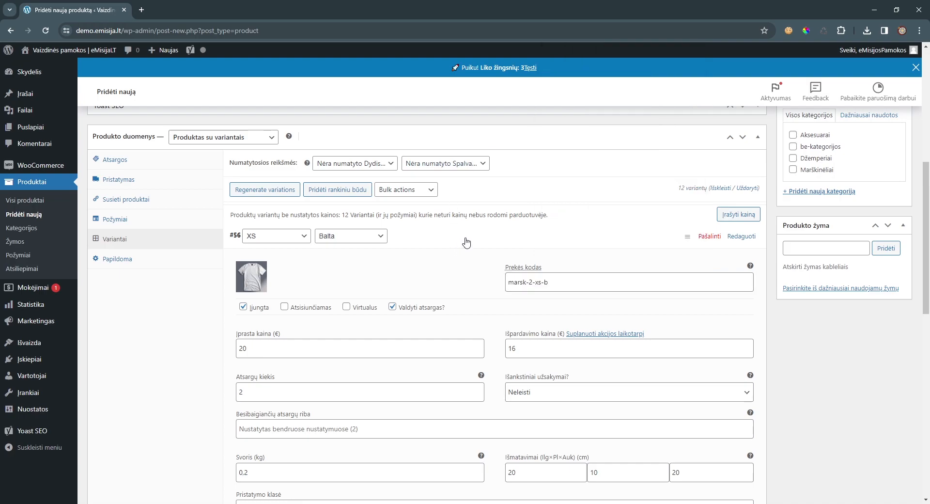
pyautogui.click(434, 261)
pyautogui.click(528, 302)
pyautogui.click(393, 331)
# - Enter marsk-2-xs-j as the XS Juoda variation's product code, based on the copied code
pyautogui.click(536, 310)
pyautogui.hotkey('ctrl', 'v')
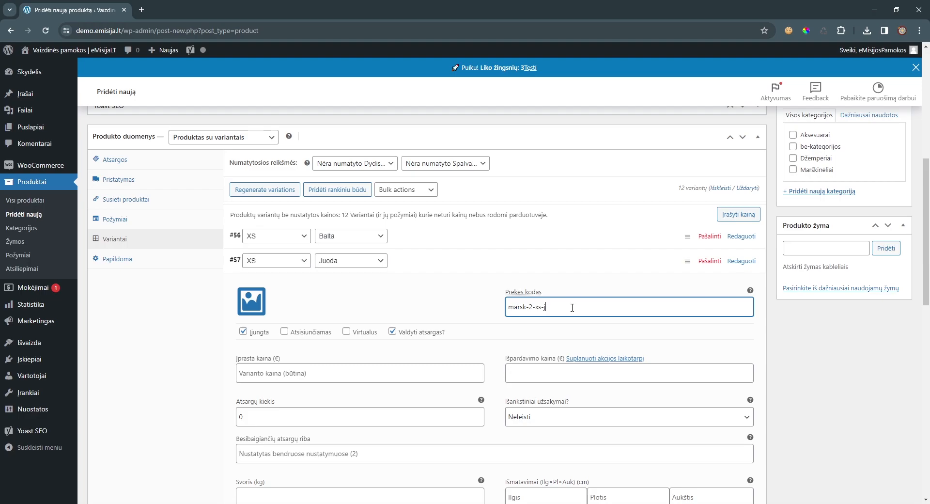
pyautogui.moveTo(507, 308); pyautogui.dragTo(542, 310)
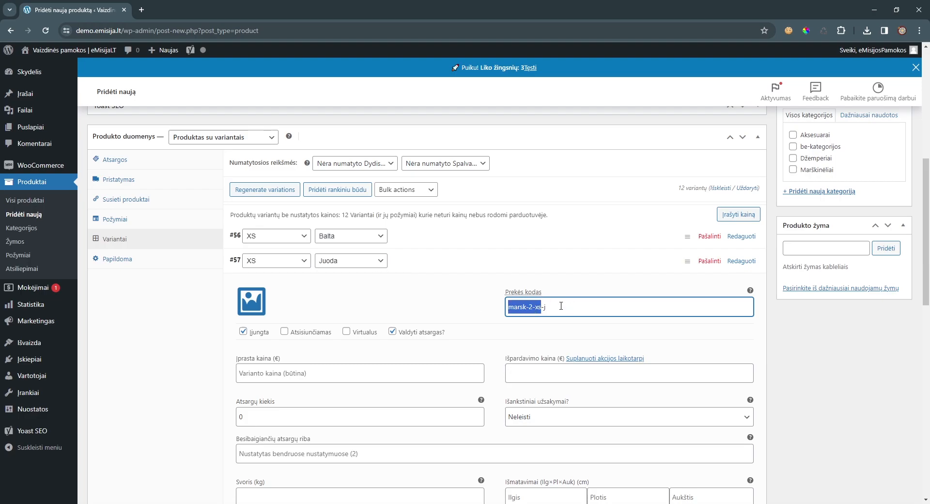
pyautogui.click(568, 306)
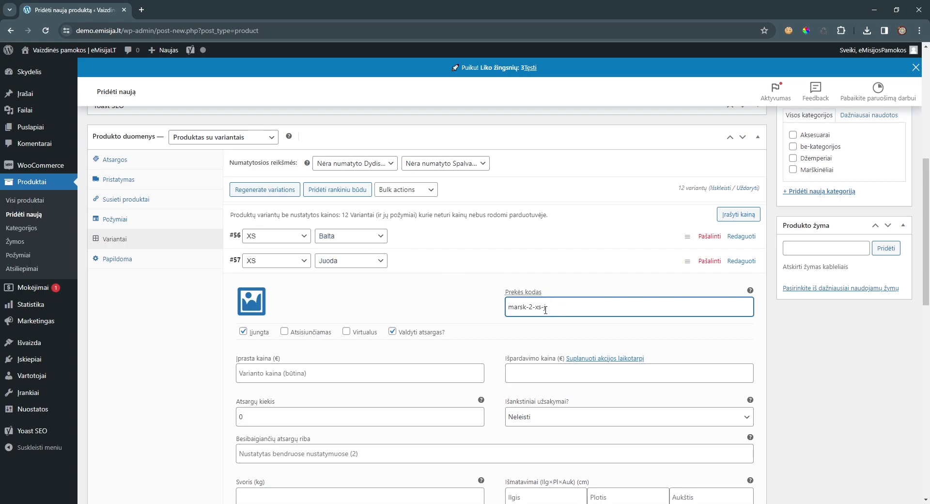
# - Set the XS Juoda variation's regular price to 25 €, sale price to 20 € and stock quantity to 5
pyautogui.scroll(-1, 490, 319)
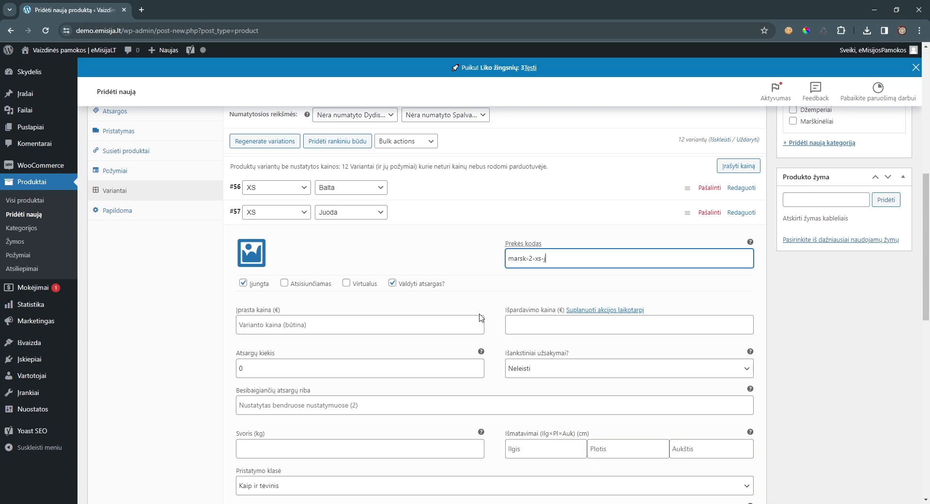
pyautogui.scroll(-1, 484, 310)
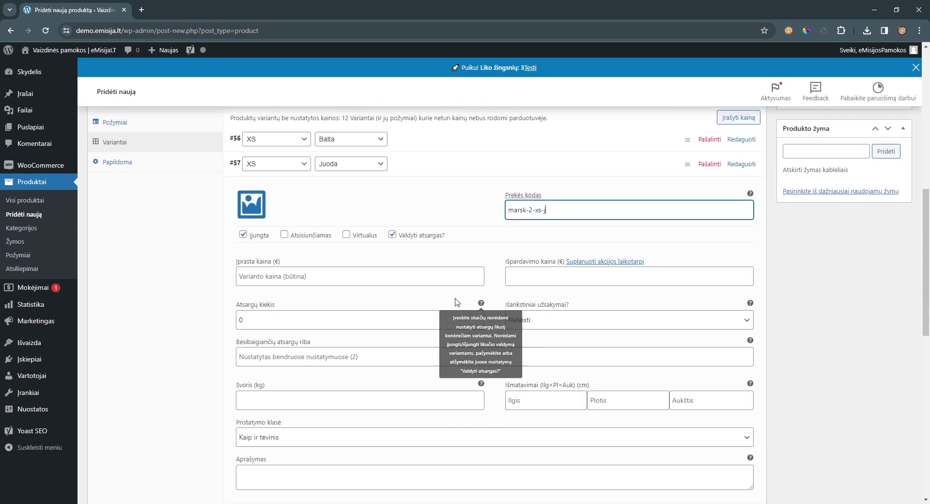
pyautogui.click(312, 279)
pyautogui.write('20')
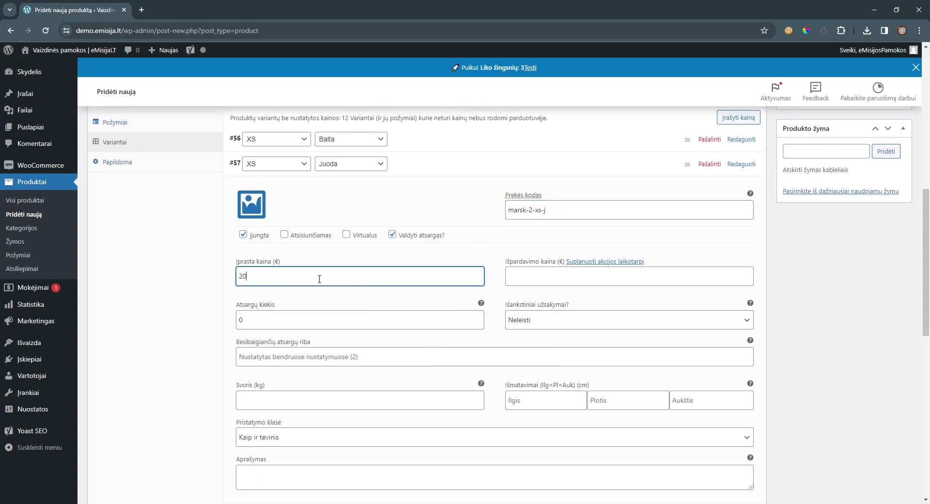
pyautogui.hotkey('ctrl', 'a')
pyautogui.write('25')
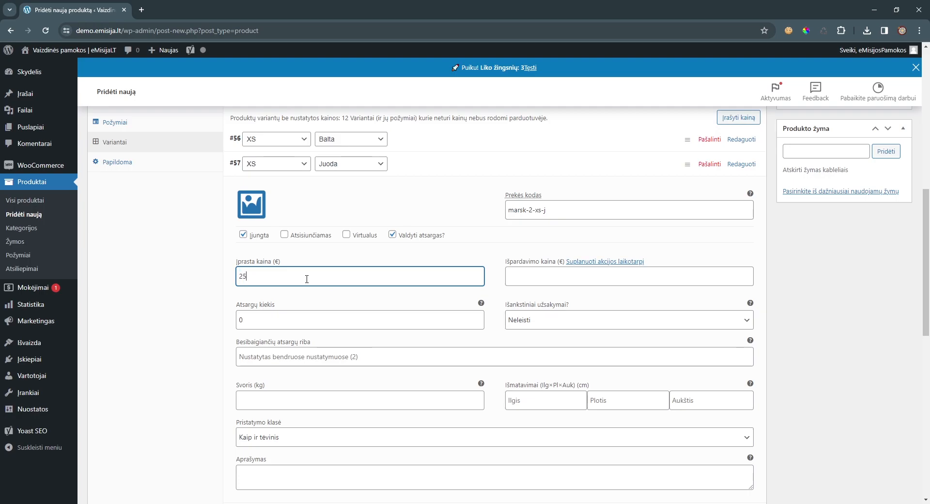
pyautogui.click(524, 281)
pyautogui.write('20')
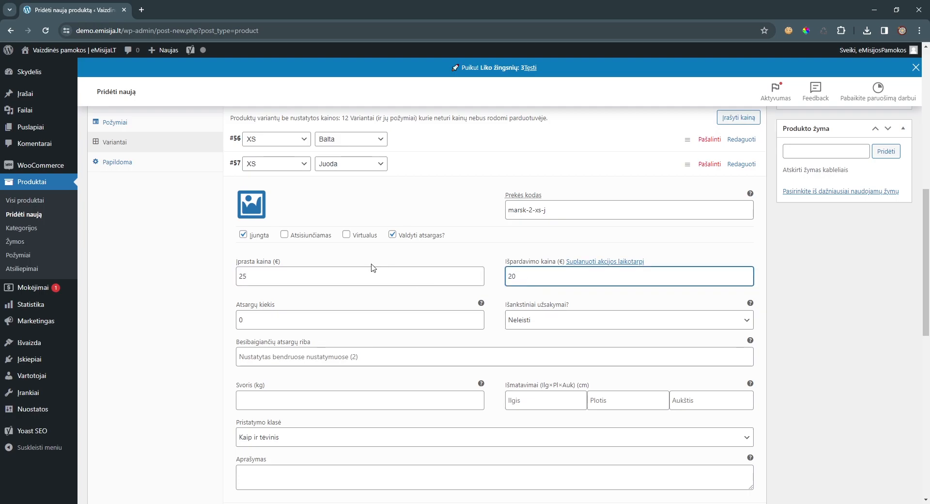
pyautogui.click(342, 315)
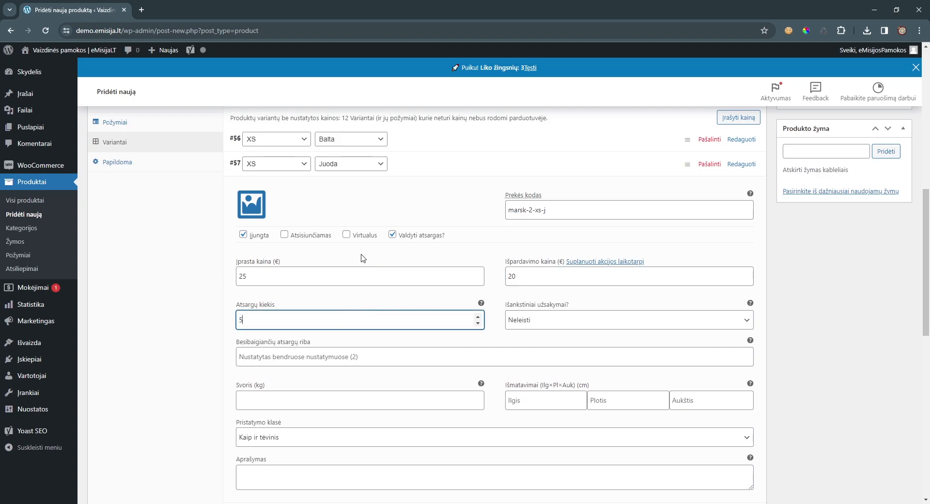
# - Set the XS Juoda variation's weight to 0,5 kg and its dimensions to 10 × 20 × 10 cm
pyautogui.scroll(-1, 335, 375)
pyautogui.click(334, 350)
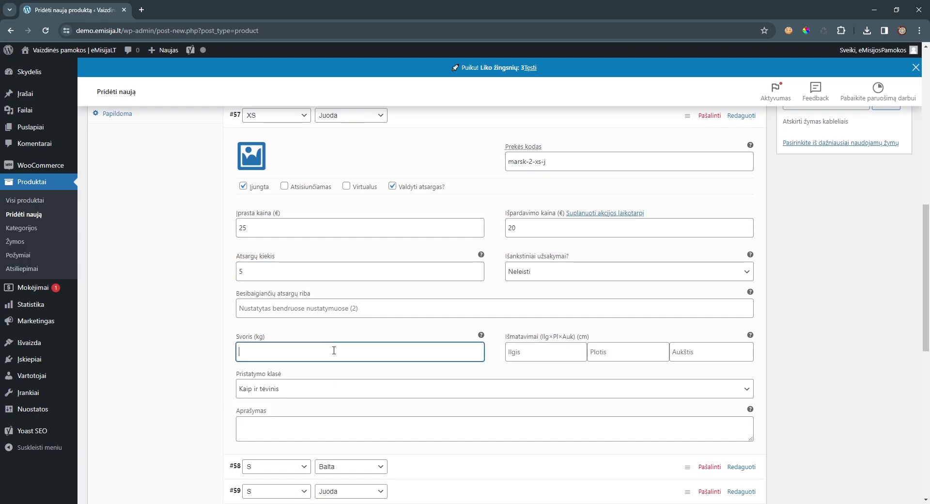
pyautogui.click(558, 356)
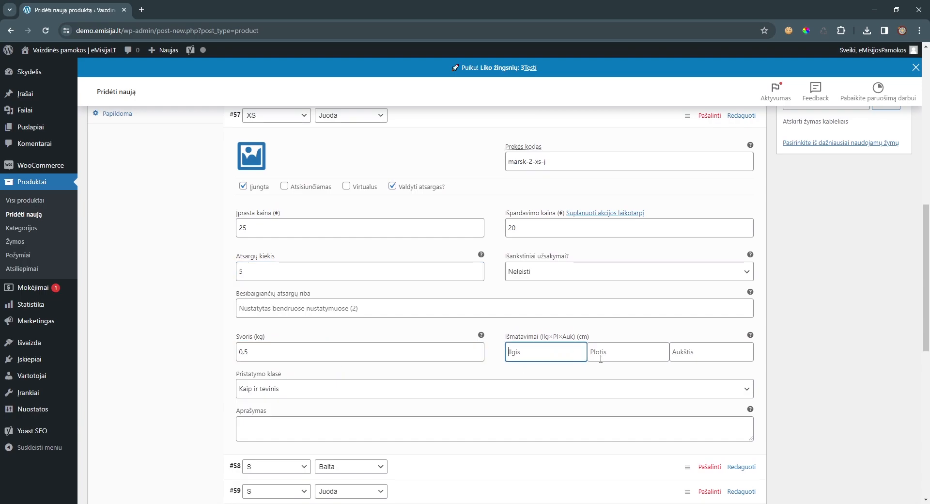
pyautogui.write('0')
pyautogui.press('BackSpace')
pyautogui.write('10')
pyautogui.click(619, 352)
pyautogui.write('20')
pyautogui.click(703, 359)
pyautogui.write('10')
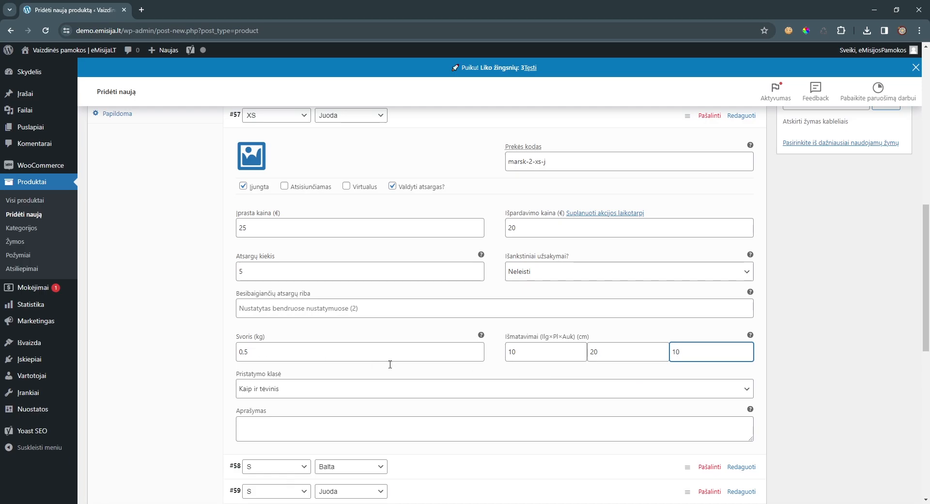
pyautogui.click(551, 359)
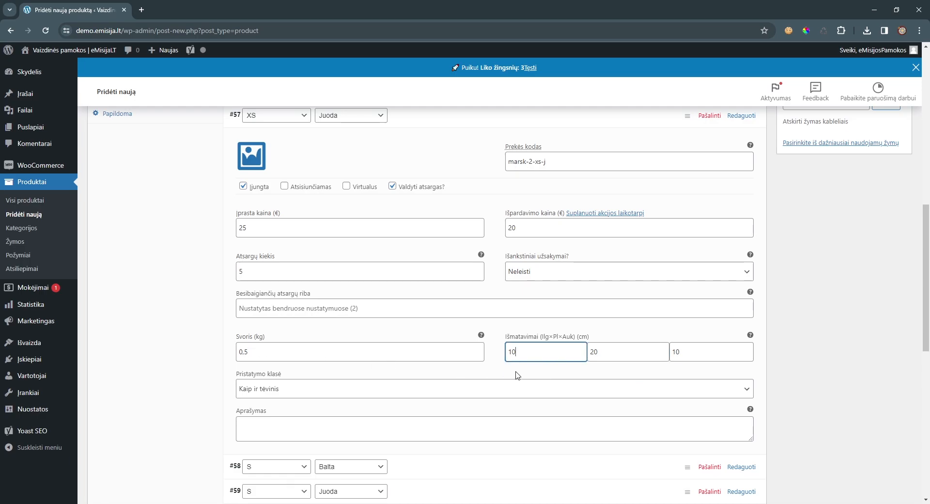
pyautogui.scroll(-1, 426, 369)
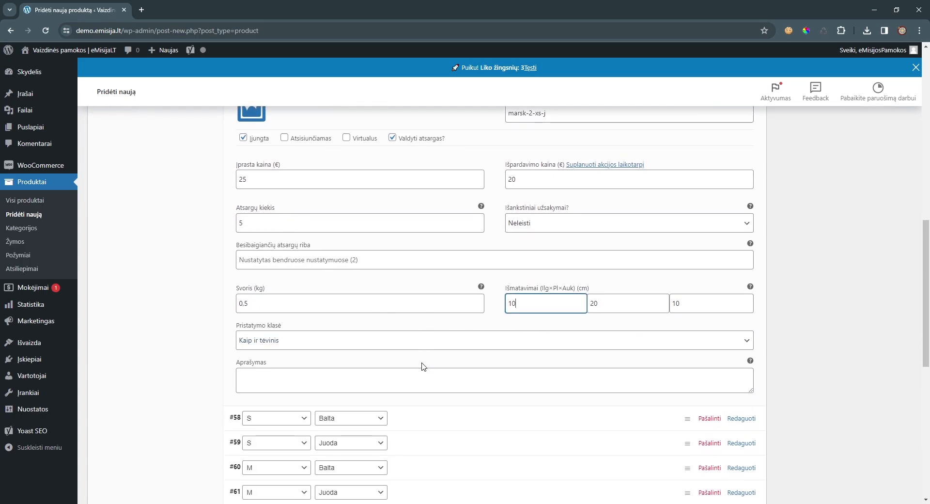
# - Collapse the XS Juoda variation and save the changes made to the product variations
pyautogui.scroll(2, 429, 371)
pyautogui.click(454, 176)
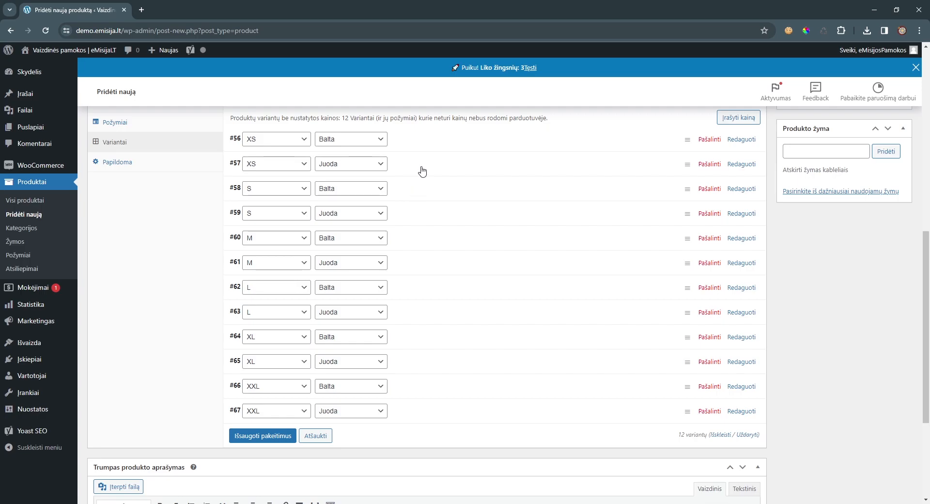
pyautogui.click(419, 169)
pyautogui.scroll(-3, 379, 284)
pyautogui.scroll(3, 407, 204)
pyautogui.click(428, 172)
pyautogui.click(262, 435)
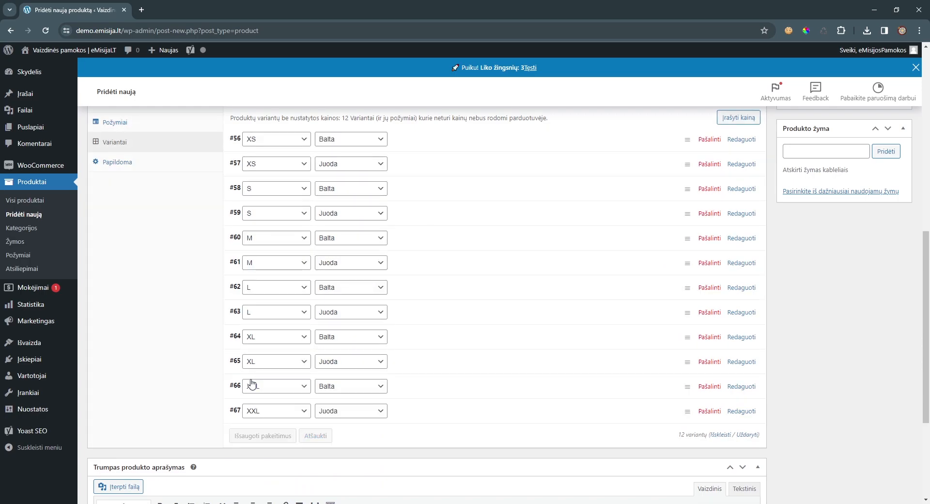
# - Disable reviews for the product and enter the short description "Balti ir juodi marškinėliai."
pyautogui.click(129, 167)
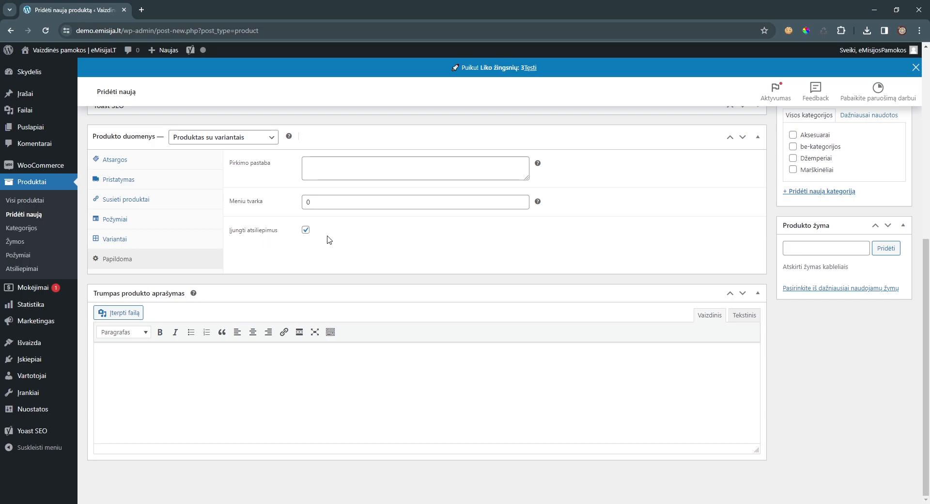
pyautogui.click(306, 230)
pyautogui.write('di marškinėliai.')
# - Set the product image to the white T-shirt picture 16188005_Isolated_black_t-shirt_front-min.jpg from the media library
pyautogui.scroll(6, 291, 329)
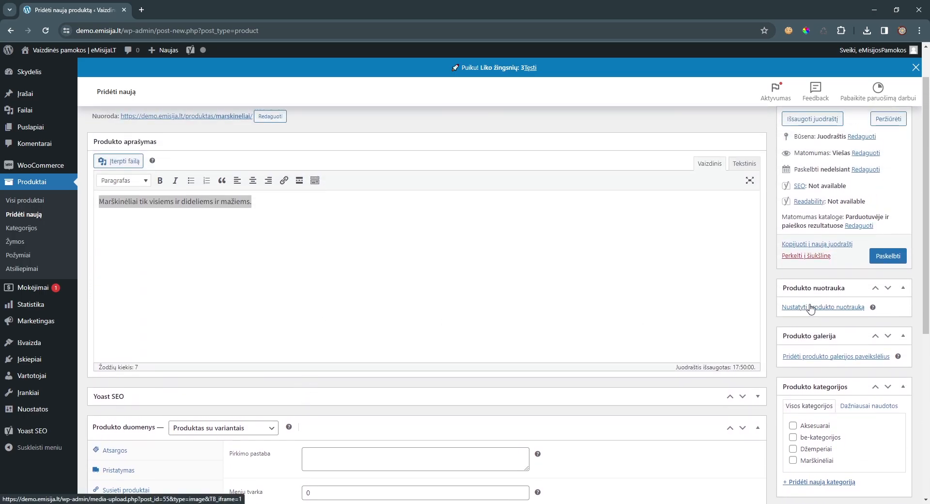
pyautogui.scroll(-4, 630, 290)
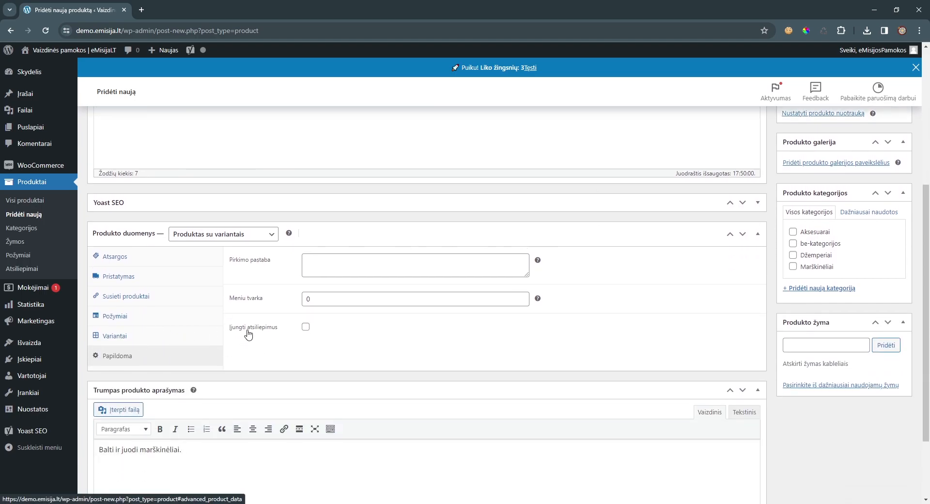
pyautogui.scroll(2, 599, 261)
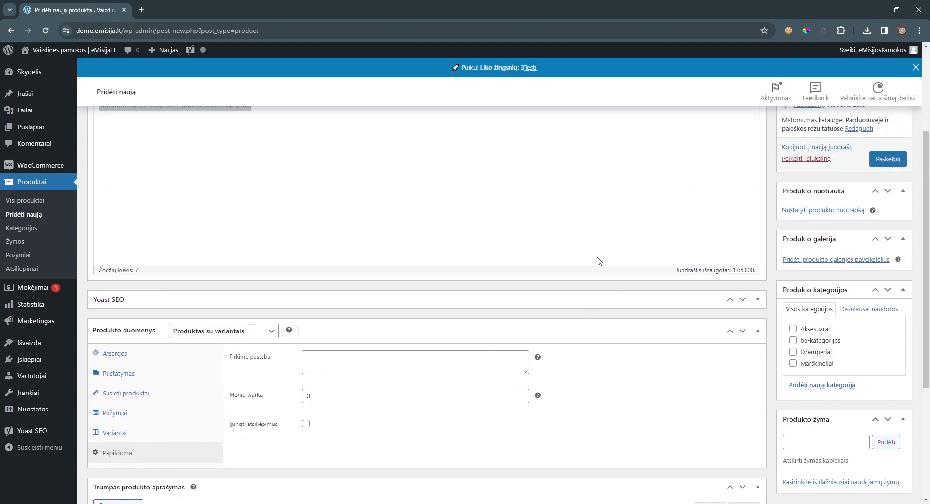
pyautogui.click(838, 213)
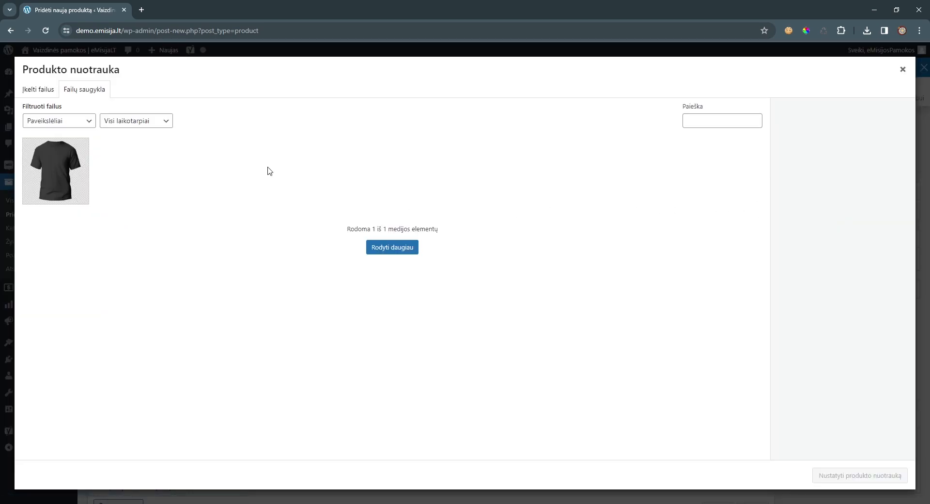
pyautogui.click(378, 250)
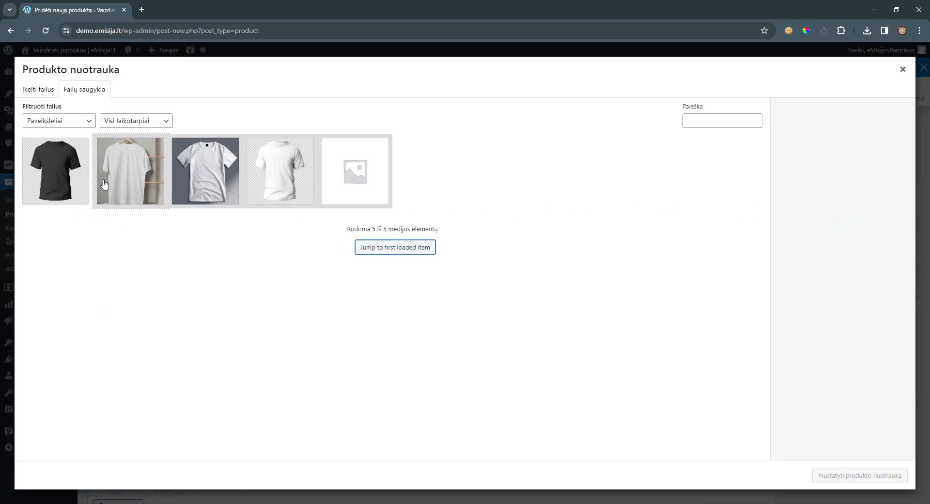
pyautogui.click(70, 182)
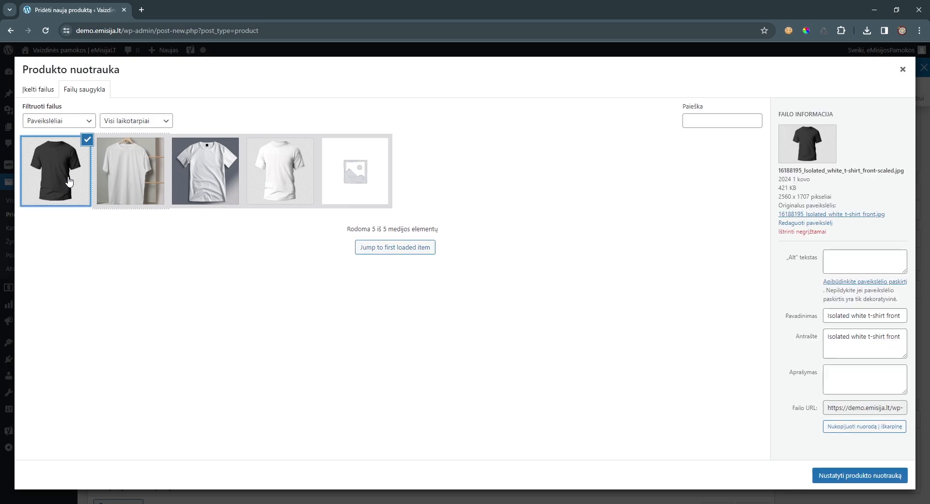
pyautogui.click(259, 180)
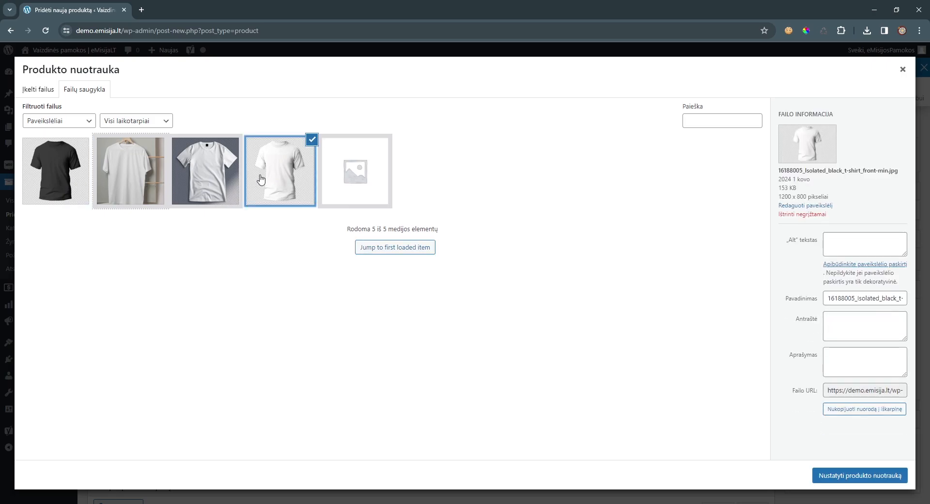
pyautogui.click(885, 479)
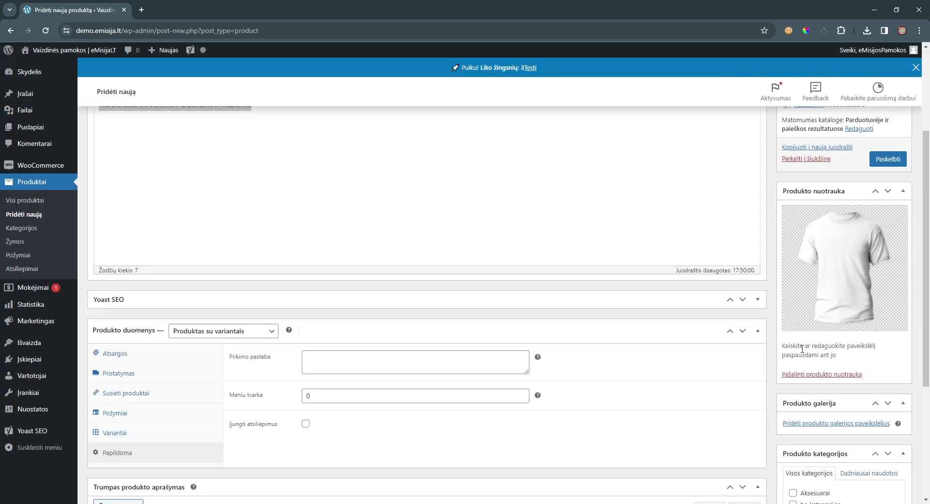
# - Add the black, hanging white and grey-background white T-shirt pictures to the product gallery, placing the hanging white one first
pyautogui.scroll(-1, 803, 348)
pyautogui.click(808, 376)
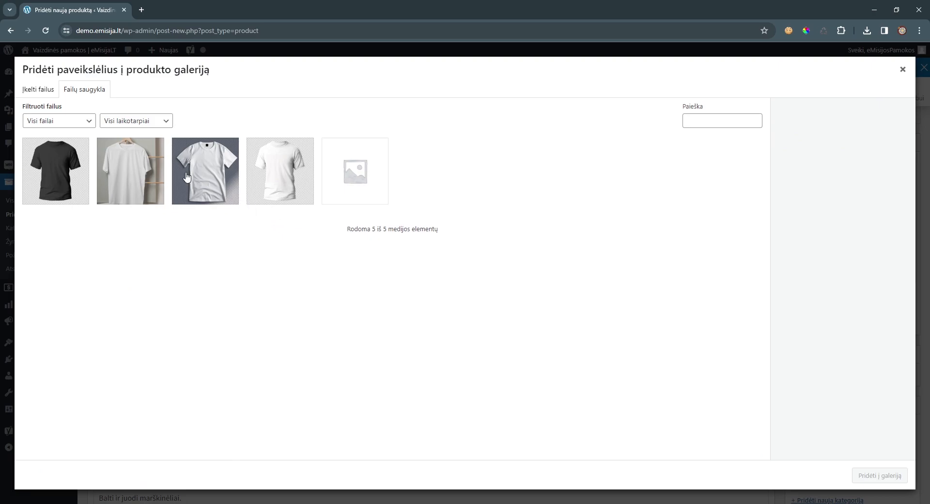
pyautogui.click(72, 181)
pyautogui.click(122, 180)
pyautogui.click(188, 179)
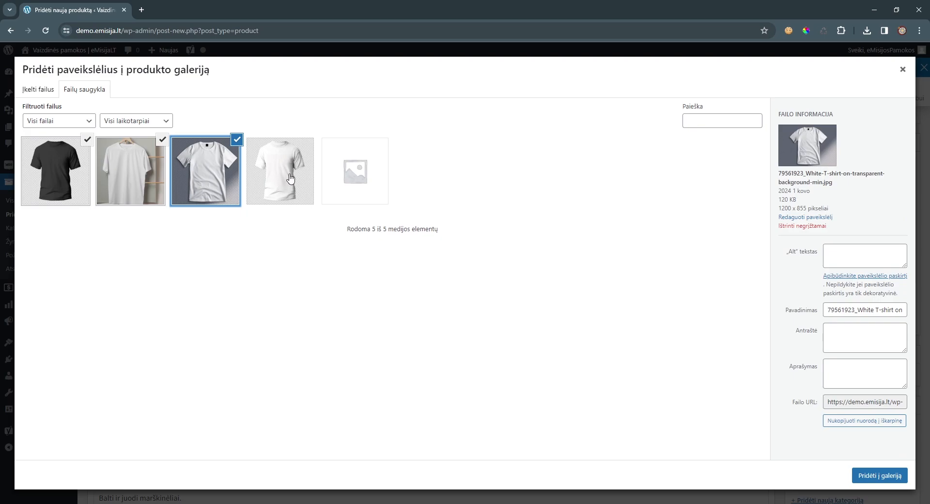
pyautogui.click(871, 476)
pyautogui.scroll(-1, 770, 299)
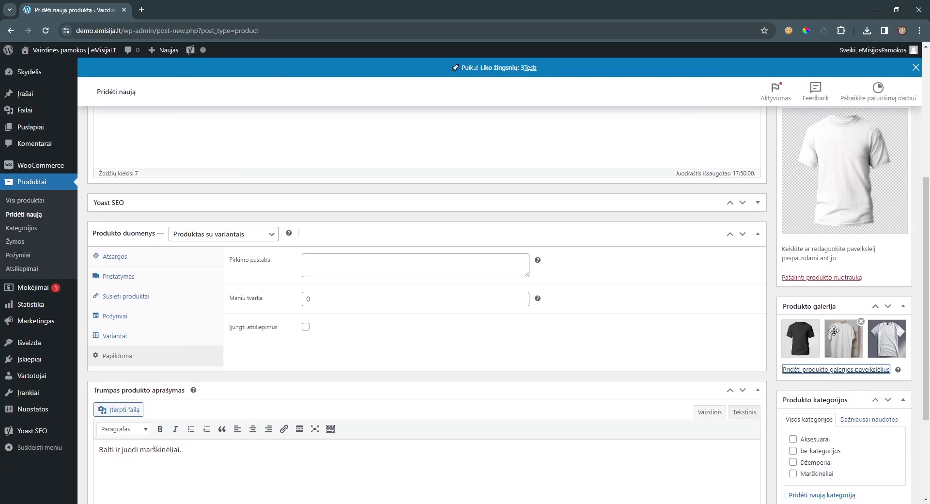
pyautogui.moveTo(842, 339); pyautogui.dragTo(798, 343)
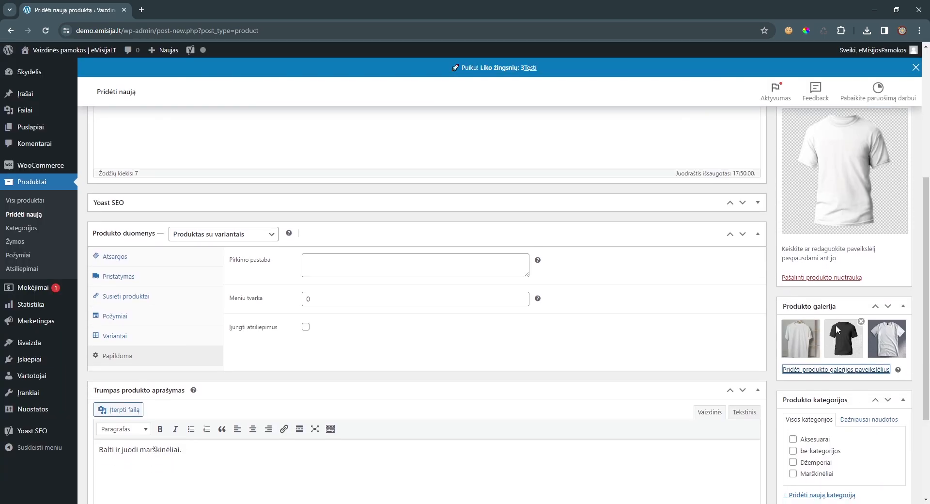
# - Assign the product to the category Marškinėliai and add a new category Suaugusiems with Marškinėliai as its parent
pyautogui.scroll(-2, 871, 324)
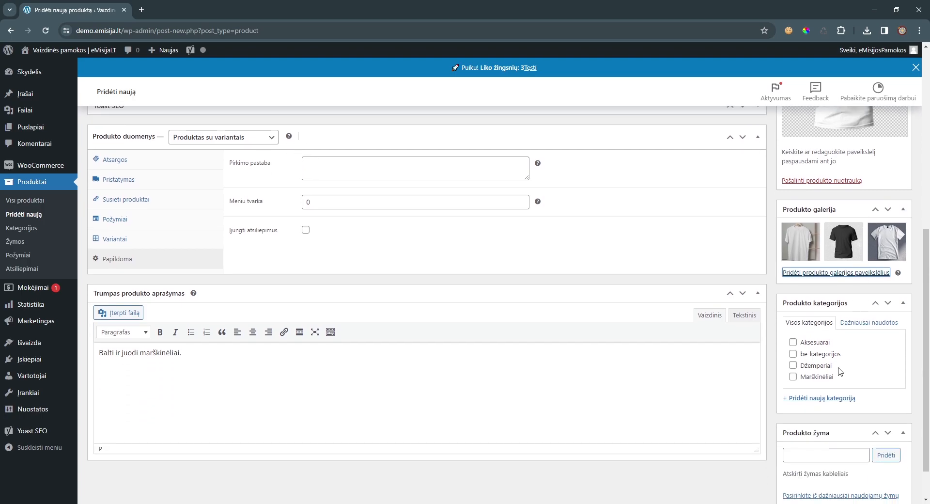
pyautogui.click(817, 378)
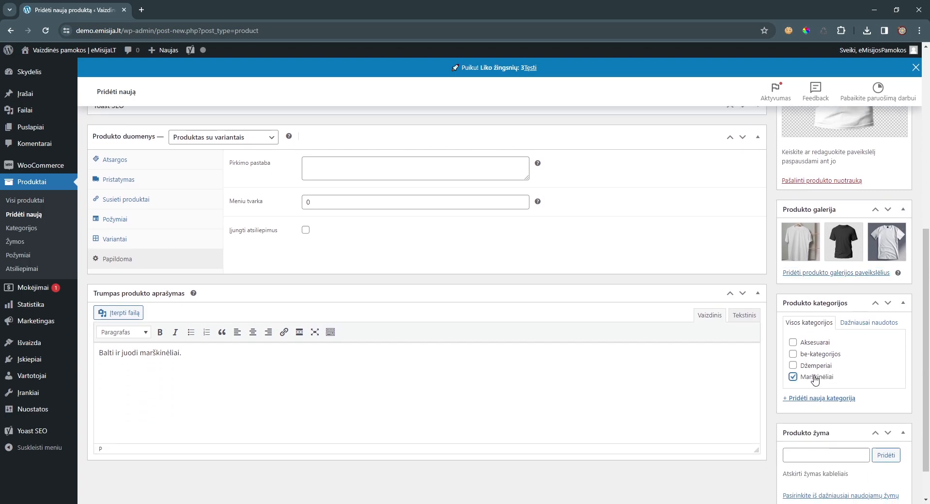
pyautogui.click(826, 402)
pyautogui.scroll(-2, 814, 388)
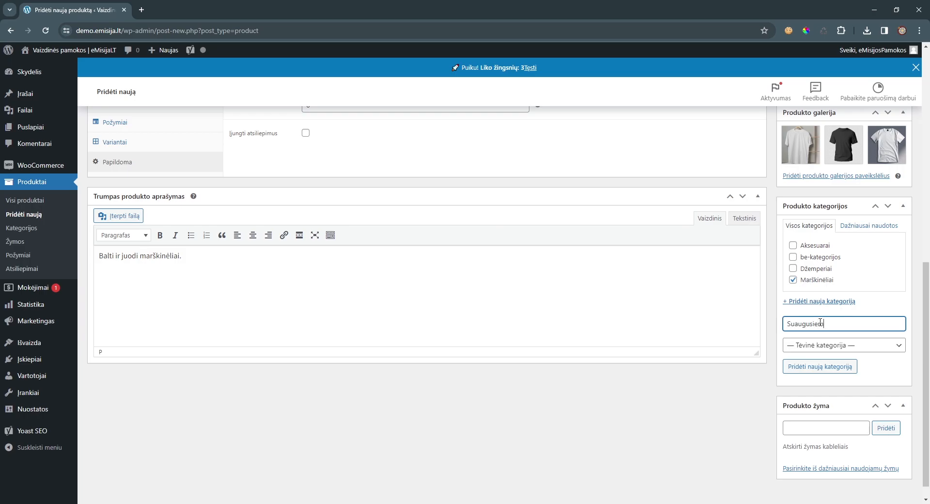
pyautogui.scroll(1, 821, 323)
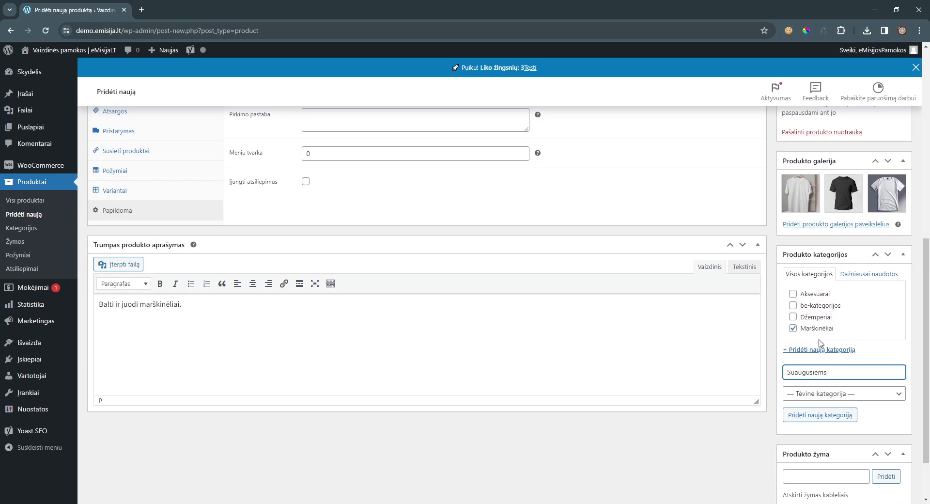
pyautogui.click(842, 400)
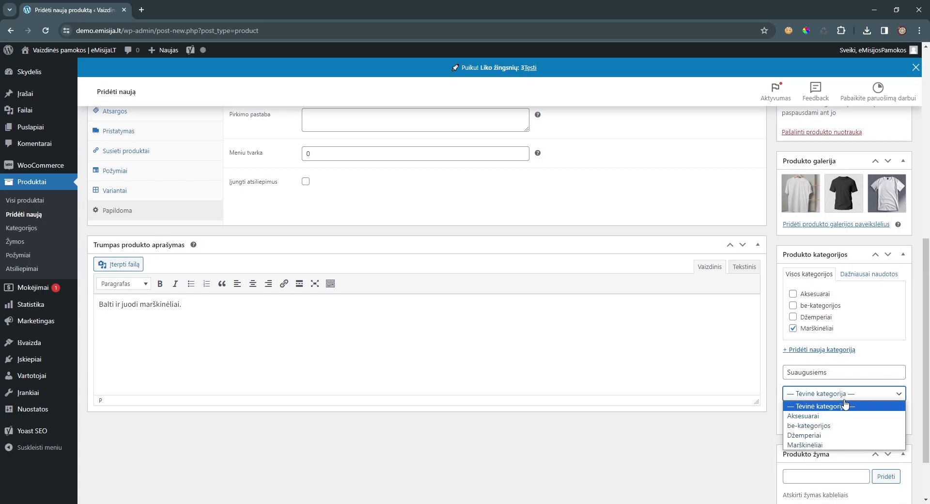
pyautogui.click(835, 444)
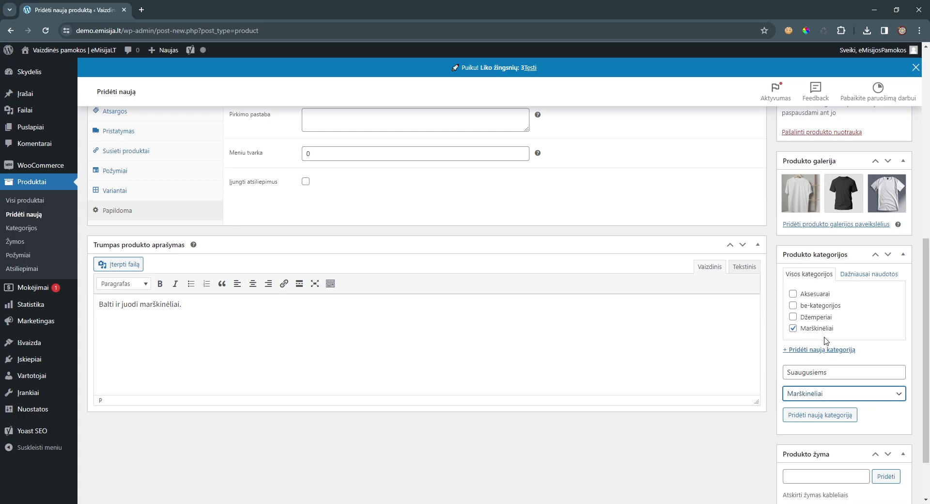
pyautogui.doubleClick(817, 373)
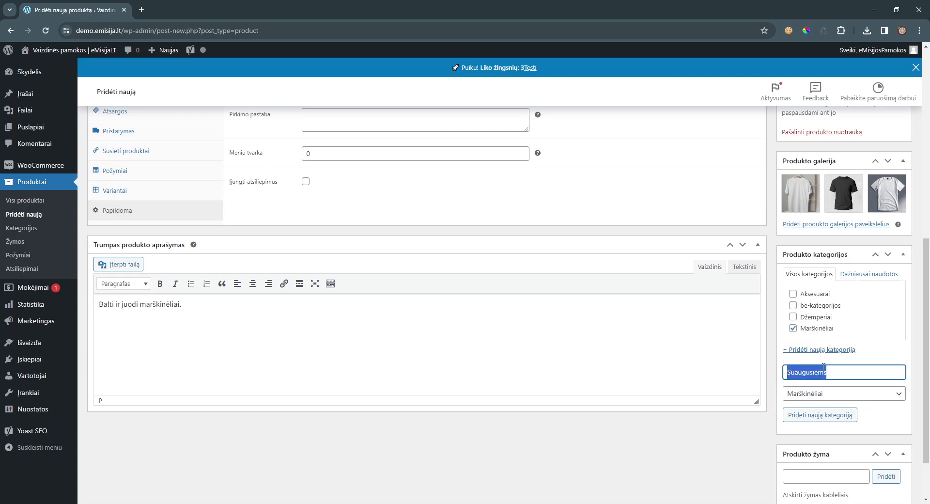
pyautogui.scroll(-2, 826, 371)
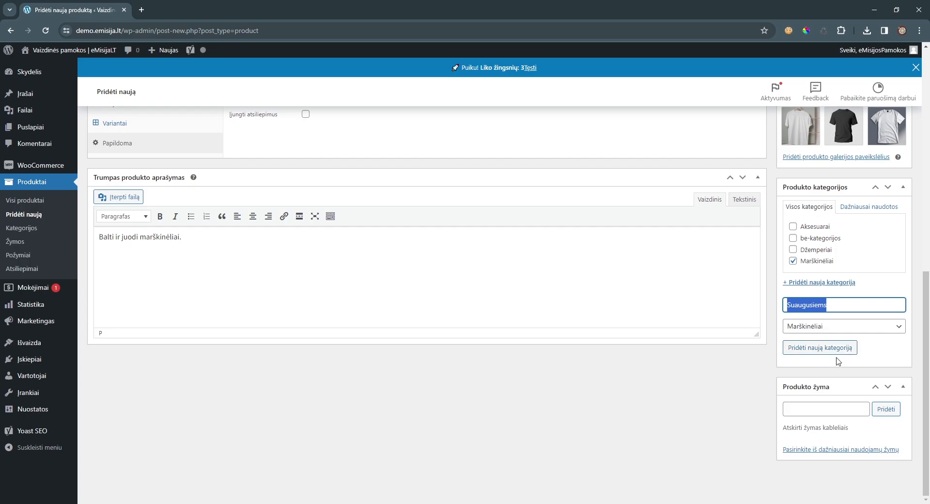
pyautogui.click(829, 354)
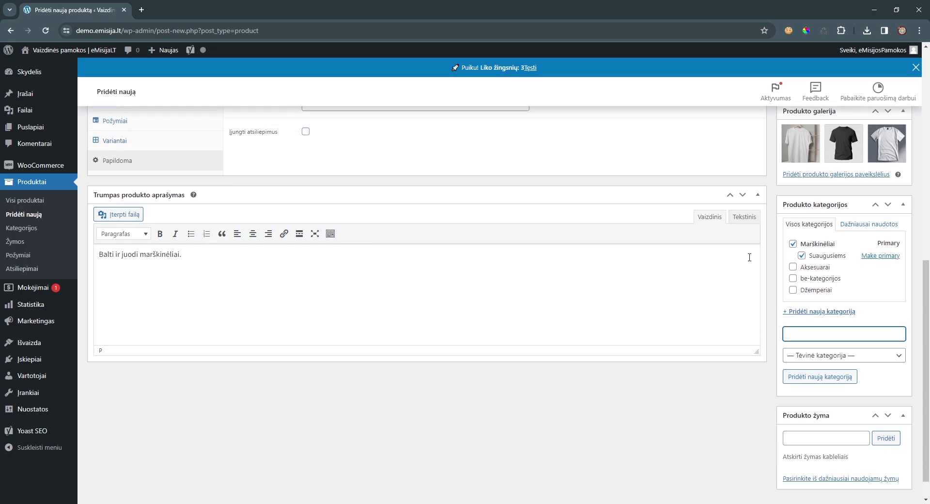
# - Review the product's title, description, inventory data and shipping data before publishing
pyautogui.scroll(5, 675, 245)
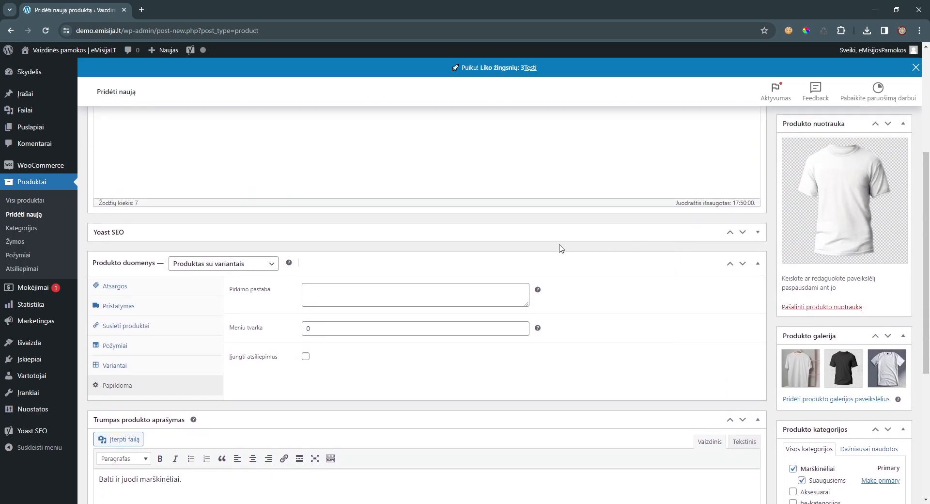
pyautogui.scroll(4, 559, 247)
pyautogui.scroll(1, 372, 220)
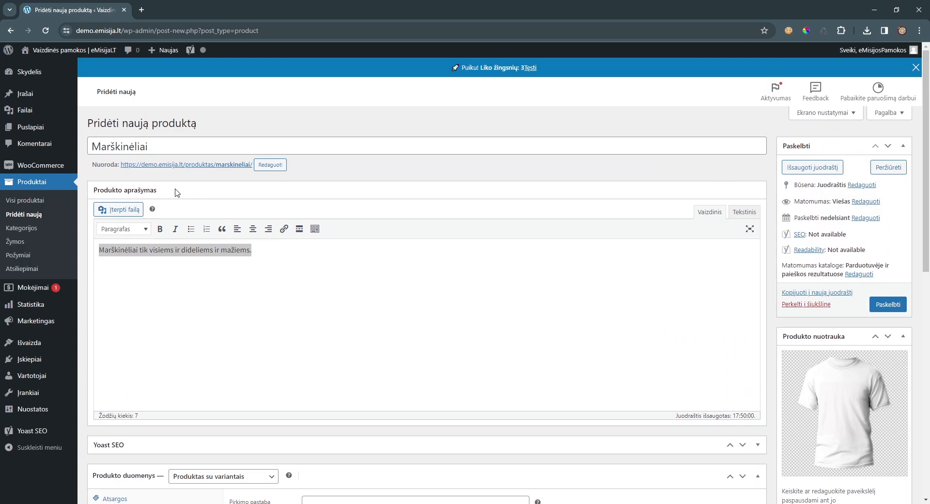
pyautogui.scroll(-3, 268, 244)
pyautogui.scroll(-2, 274, 241)
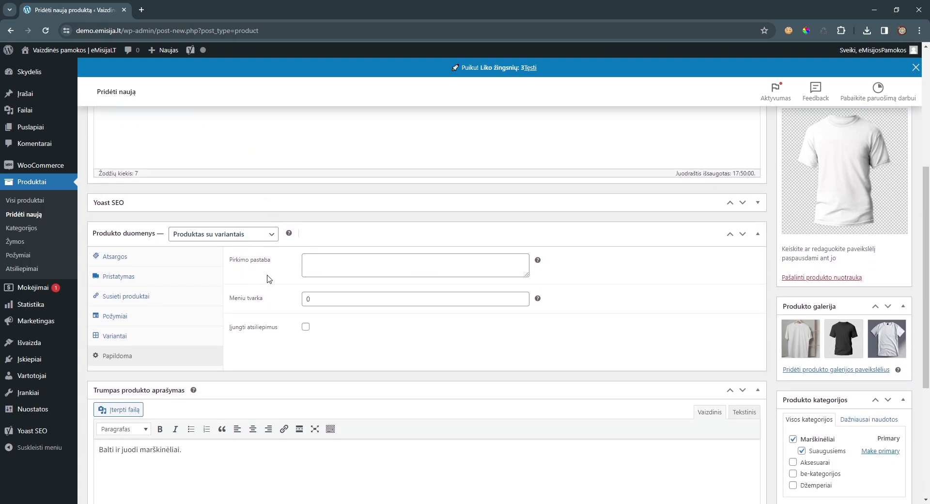
pyautogui.click(179, 258)
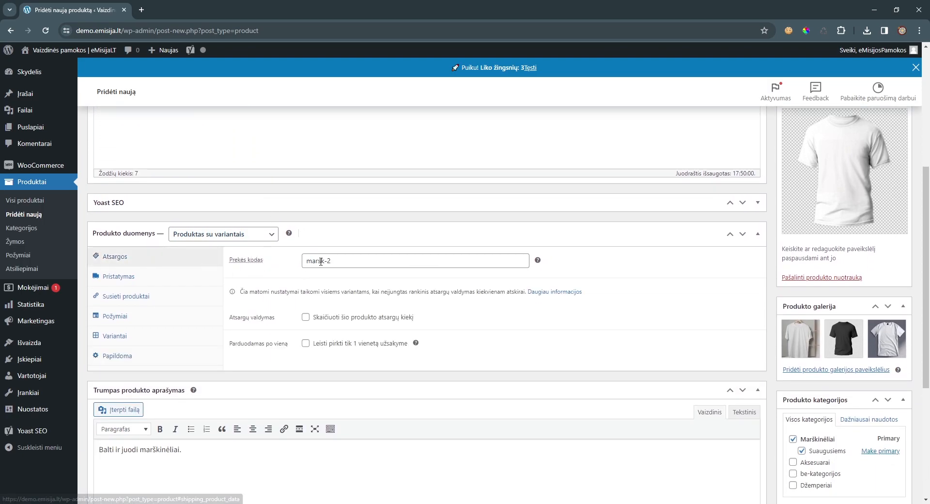
pyautogui.click(167, 280)
# - Publish the product and view its storefront page in a new browser tab
pyautogui.scroll(4, 585, 279)
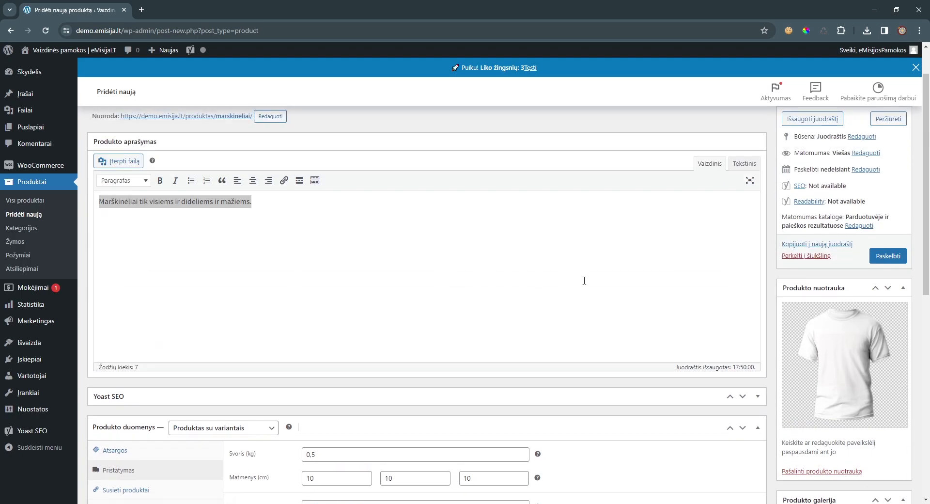
pyautogui.scroll(1, 593, 263)
pyautogui.click(892, 305)
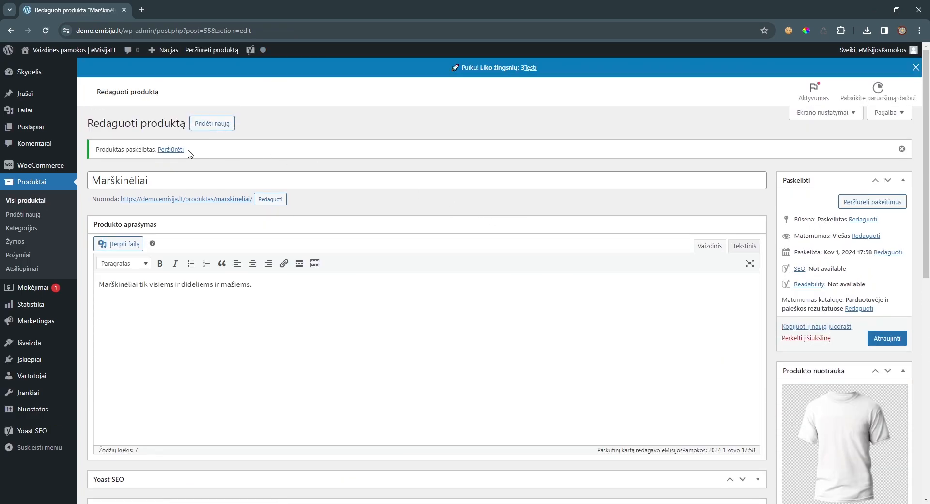
pyautogui.middleClick(172, 150)
pyautogui.click(186, 11)
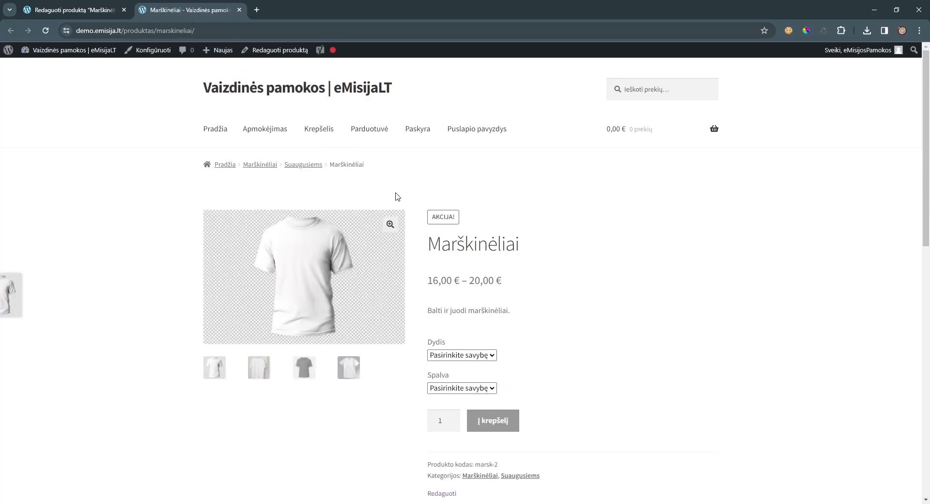
# - Choose size XS and colour Balta on the storefront product page to preview that variation
pyautogui.scroll(-2, 466, 199)
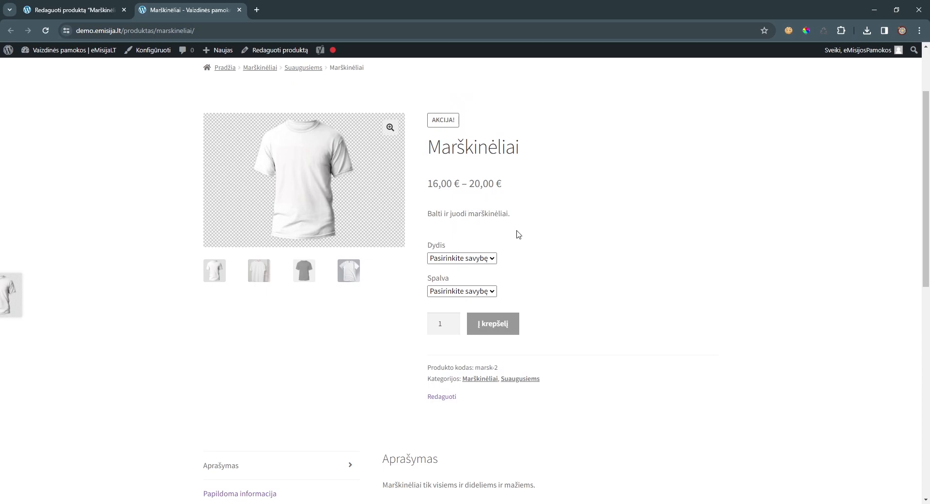
pyautogui.click(492, 258)
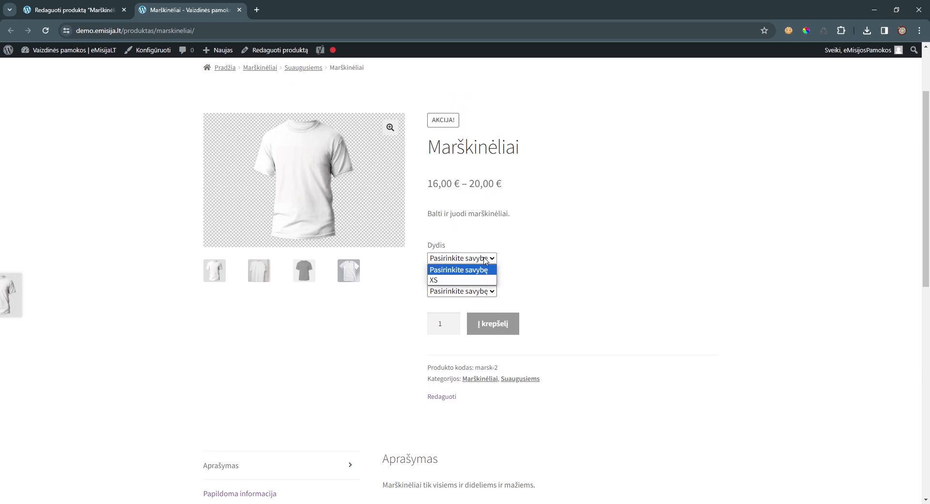
pyautogui.click(451, 280)
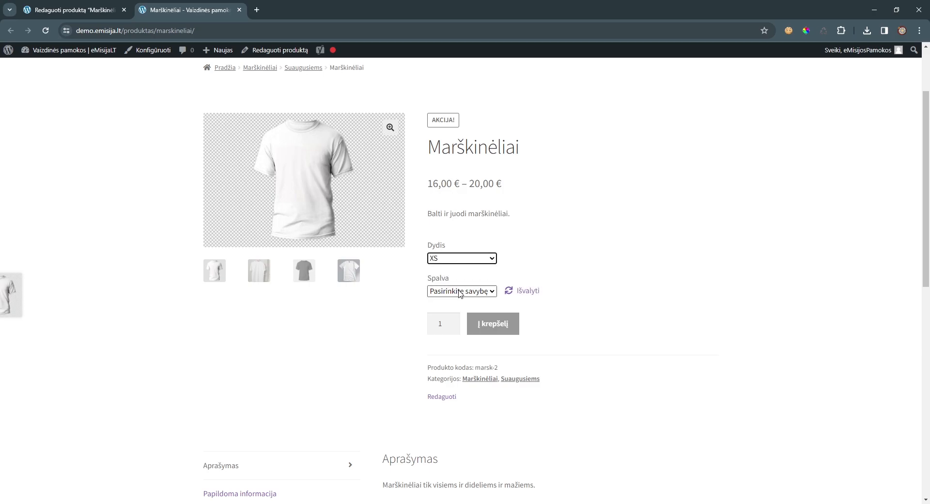
pyautogui.click(460, 291)
pyautogui.click(453, 312)
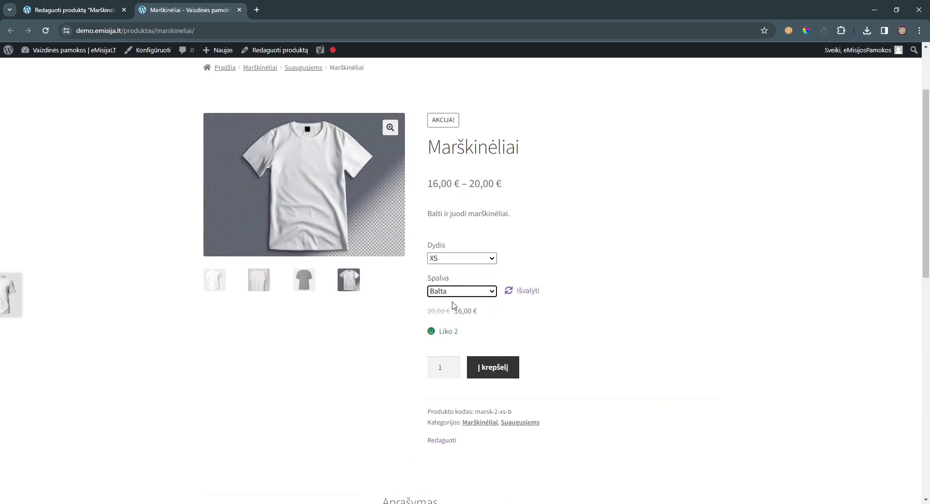
# - Switch the colour between Juoda and Balta, ending on Juoda, to compare each variation's image, price and stock
pyautogui.click(450, 292)
pyautogui.click(446, 324)
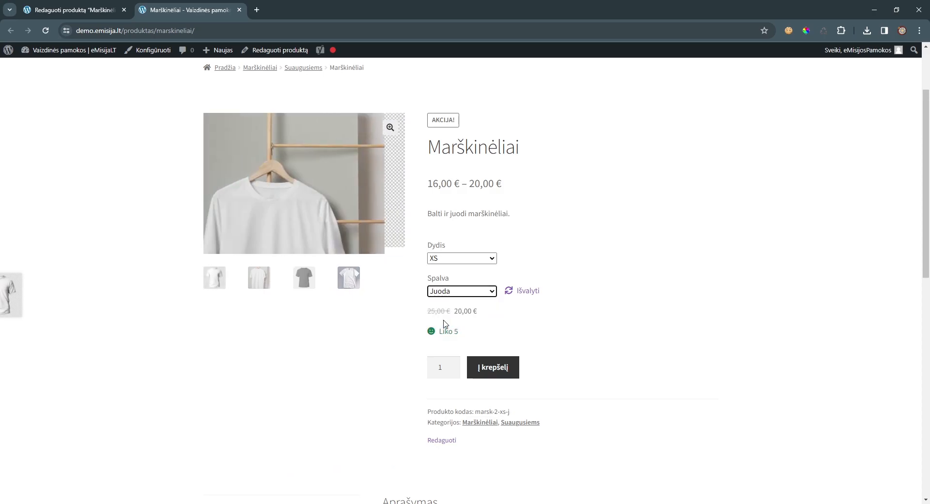
pyautogui.click(450, 291)
pyautogui.click(438, 313)
pyautogui.click(449, 292)
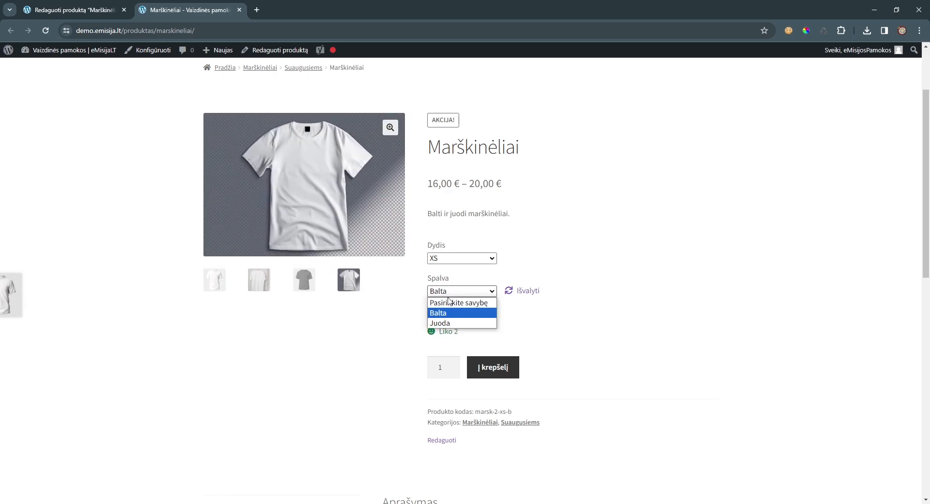
pyautogui.click(444, 324)
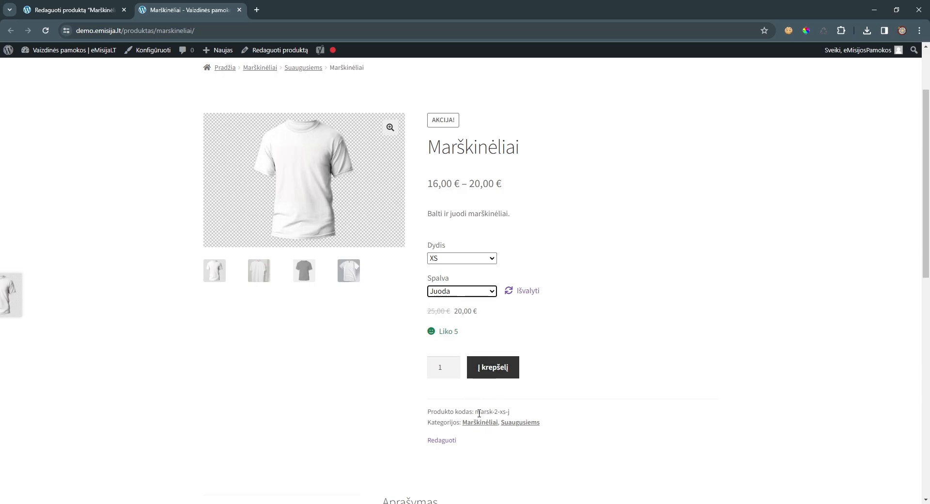
# - Compare the product codes of the Juoda and Balta variations and look over the description further down the page
pyautogui.moveTo(476, 413); pyautogui.dragTo(521, 415)
pyautogui.click(461, 291)
pyautogui.click(438, 311)
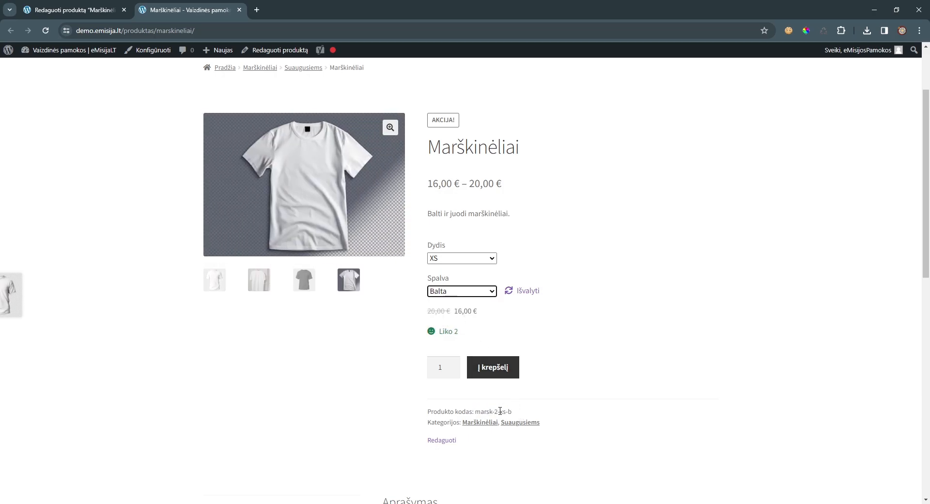
pyautogui.scroll(-2, 503, 388)
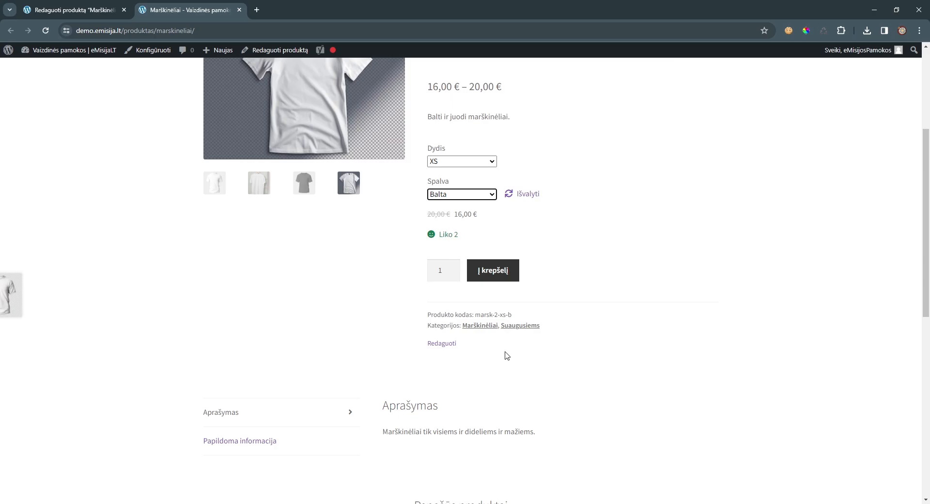
pyautogui.scroll(-2, 506, 351)
pyautogui.scroll(4, 505, 351)
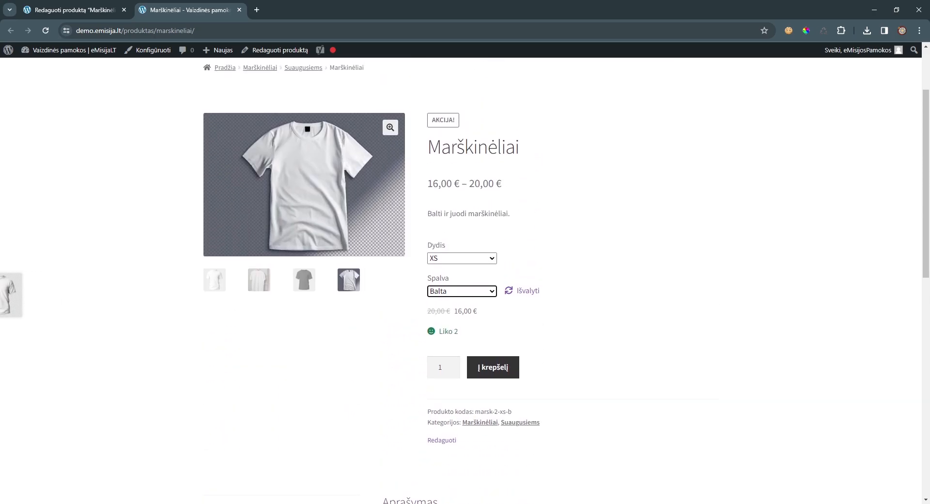